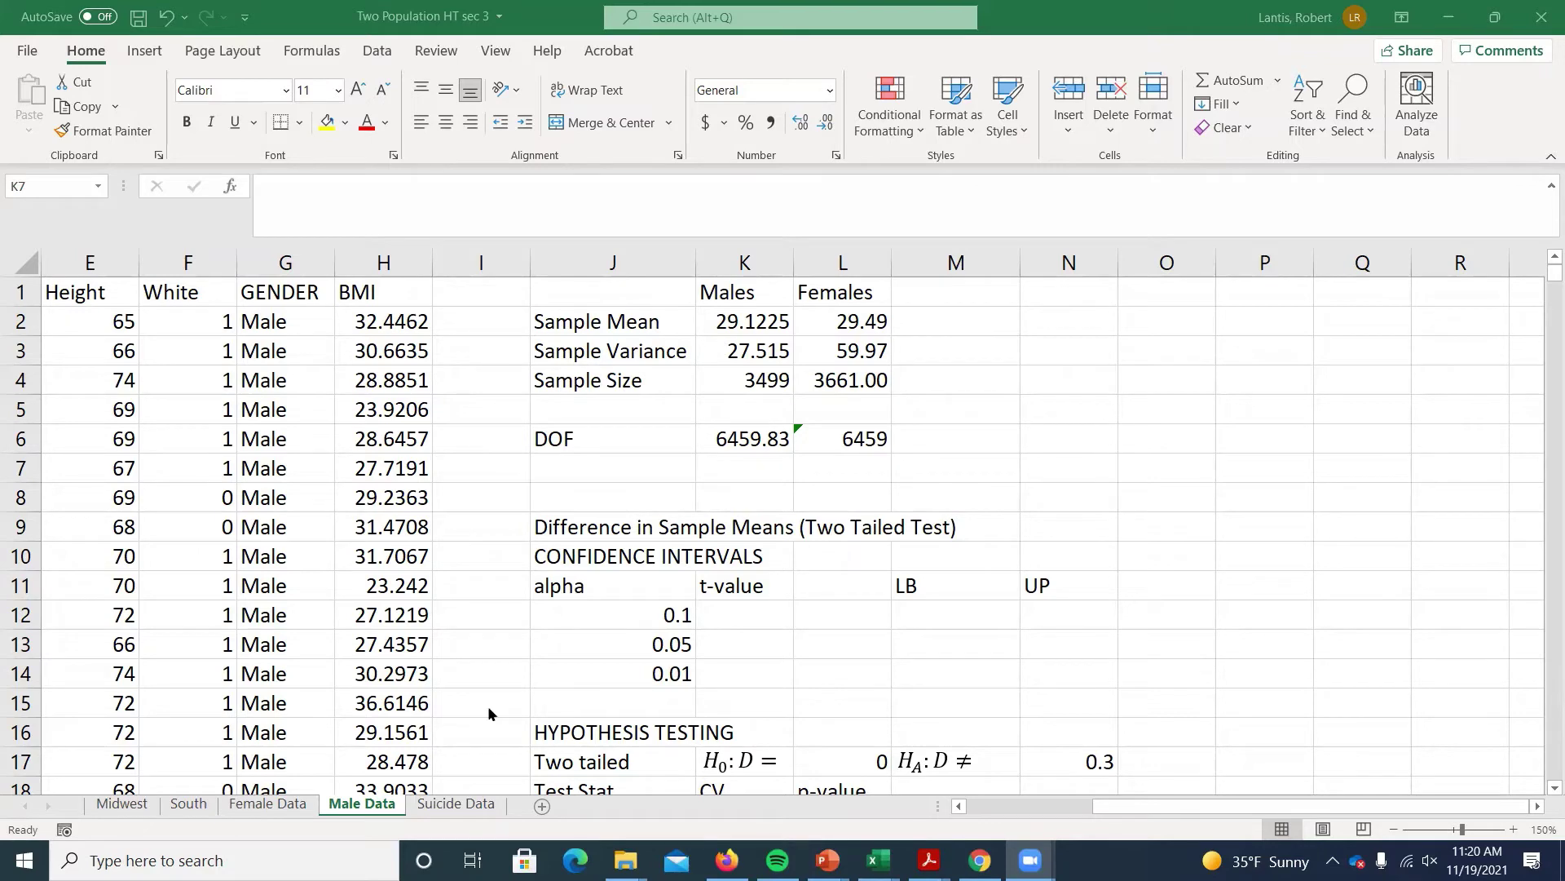
Step: Inspect the DOF formula in I7 of the Excel Homework #4 workbook and return to the Two Population HT workbook
{"action": "mouse_move", "coordinate": [878, 861]}
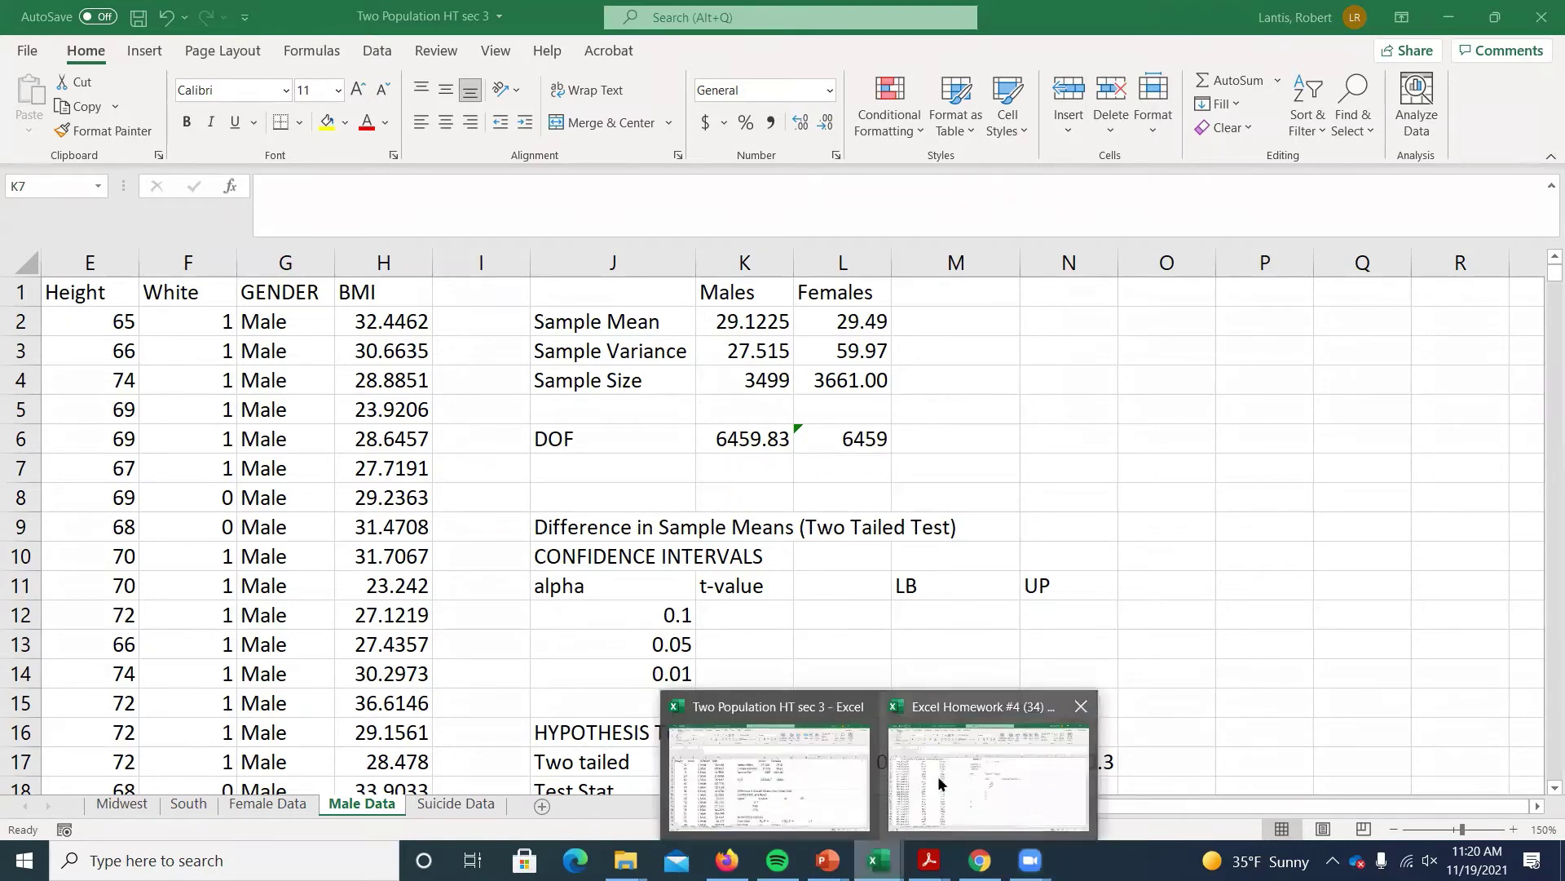
{"action": "left_click", "coordinate": [941, 770]}
{"action": "left_click", "coordinate": [781, 396]}
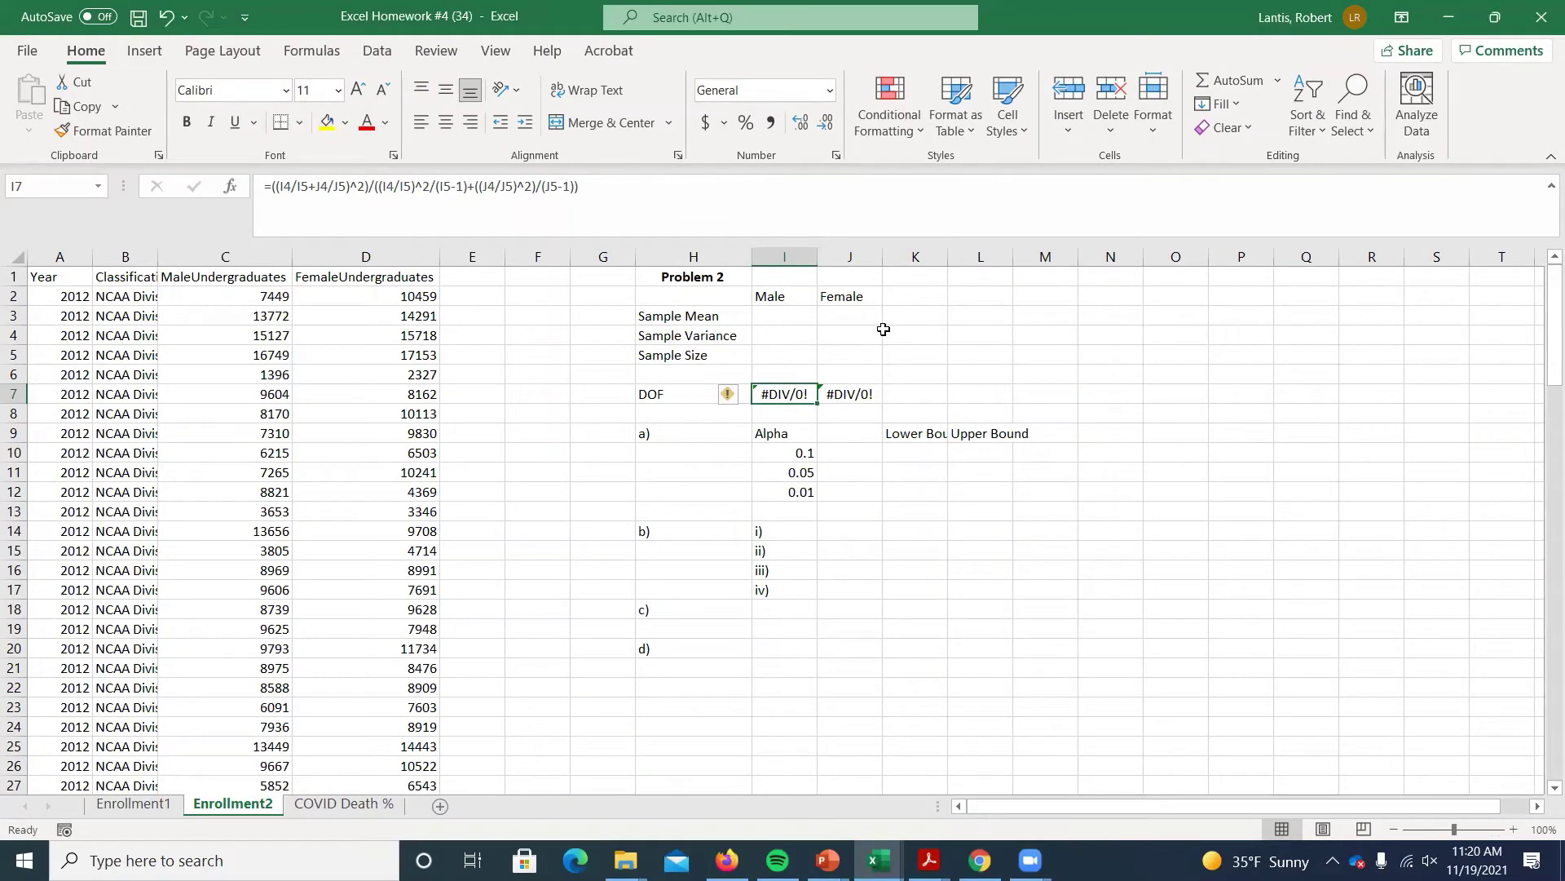
{"action": "left_click", "coordinate": [1448, 17]}
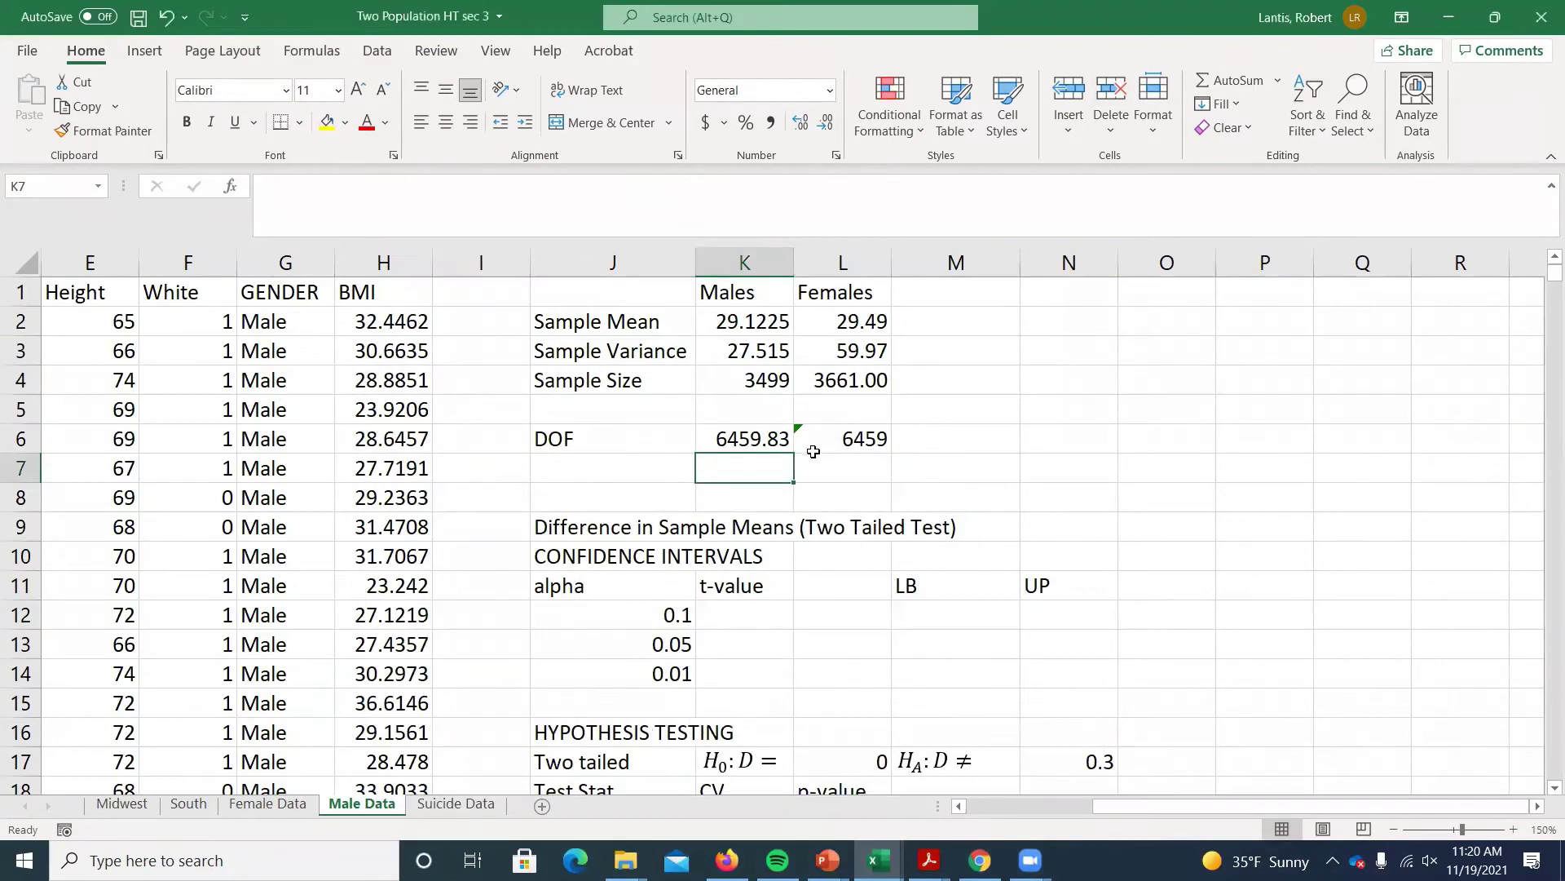
Step: Start a T.INV formula in K12, the t-value for alpha 0.1, with J12/2 as its probability
{"action": "scroll", "coordinate": [830, 561], "scroll_direction": "down", "scroll_amount": 1}
{"action": "scroll", "coordinate": [830, 561], "scroll_direction": "up", "scroll_amount": 1}
{"action": "left_click", "coordinate": [743, 610]}
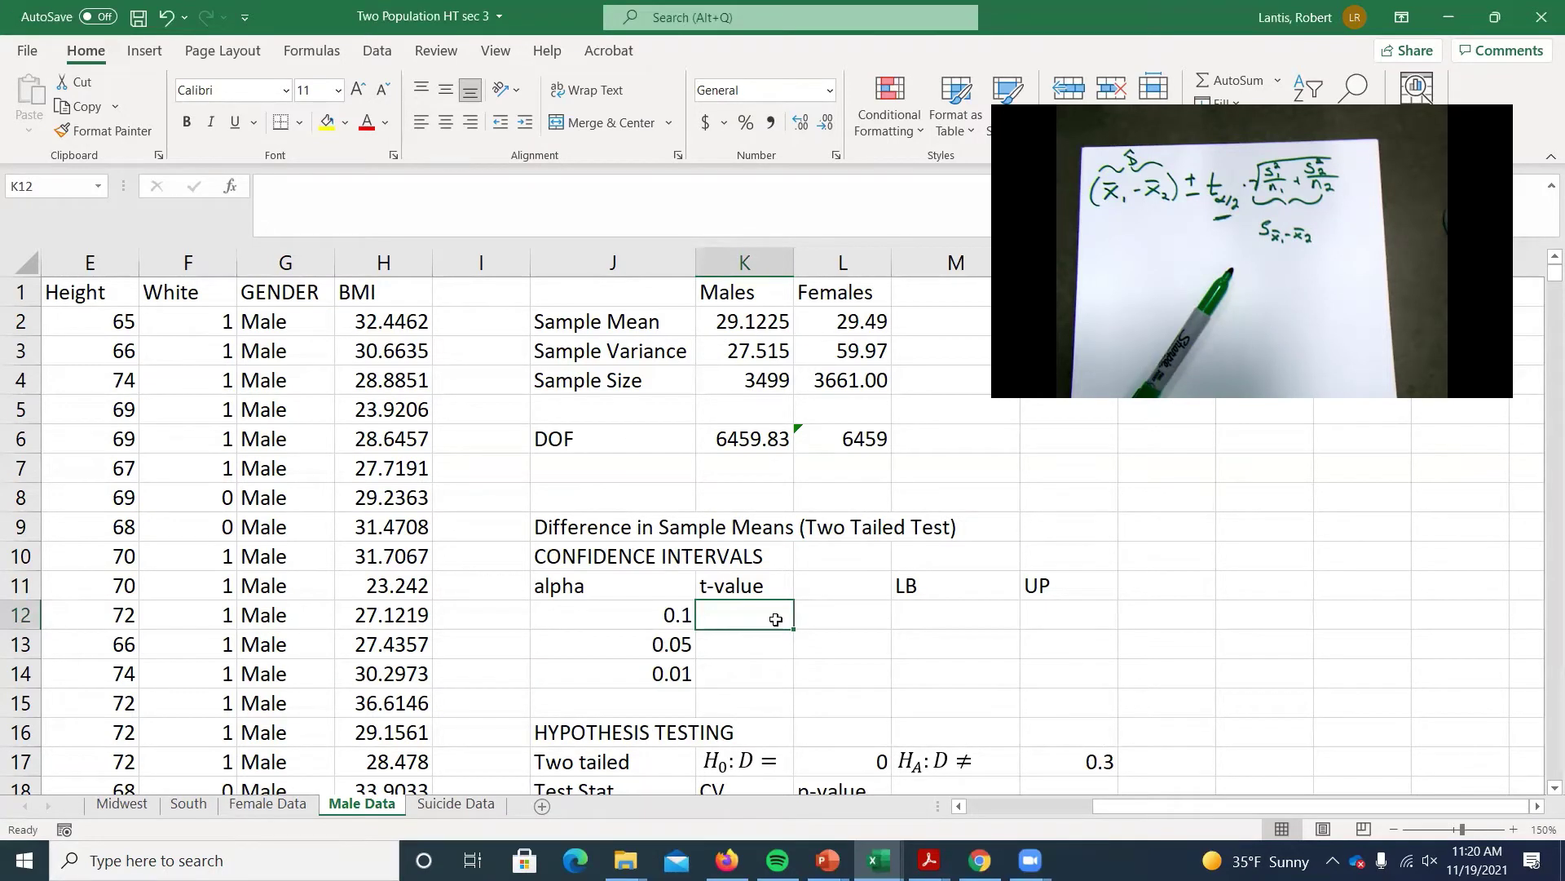
{"action": "type", "text": "=t"}
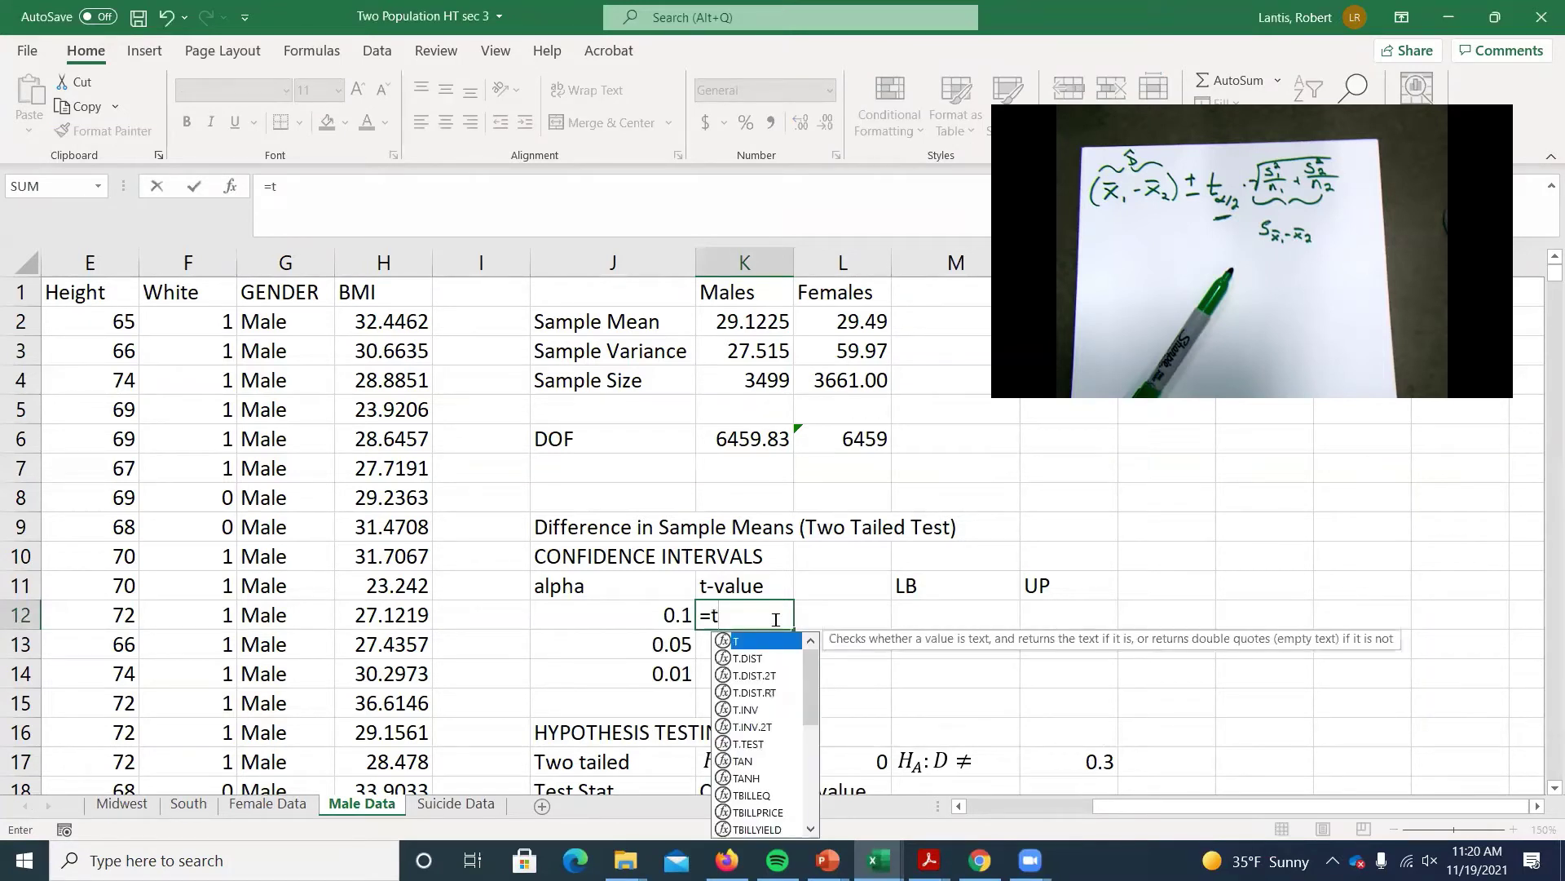
{"action": "type", "text": ".inv("}
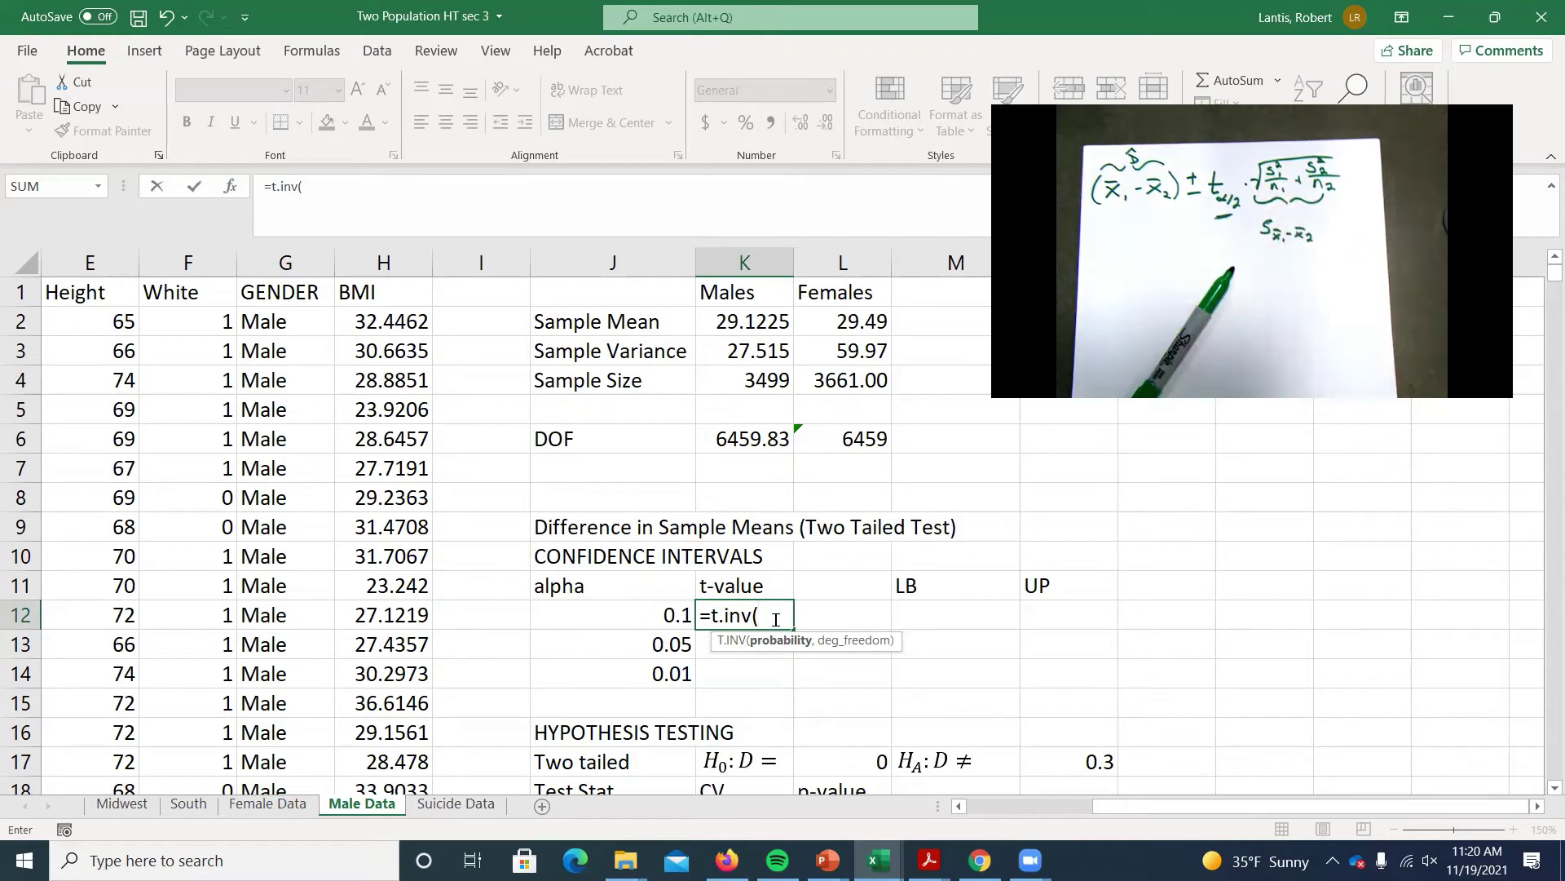
{"action": "left_click", "coordinate": [667, 613]}
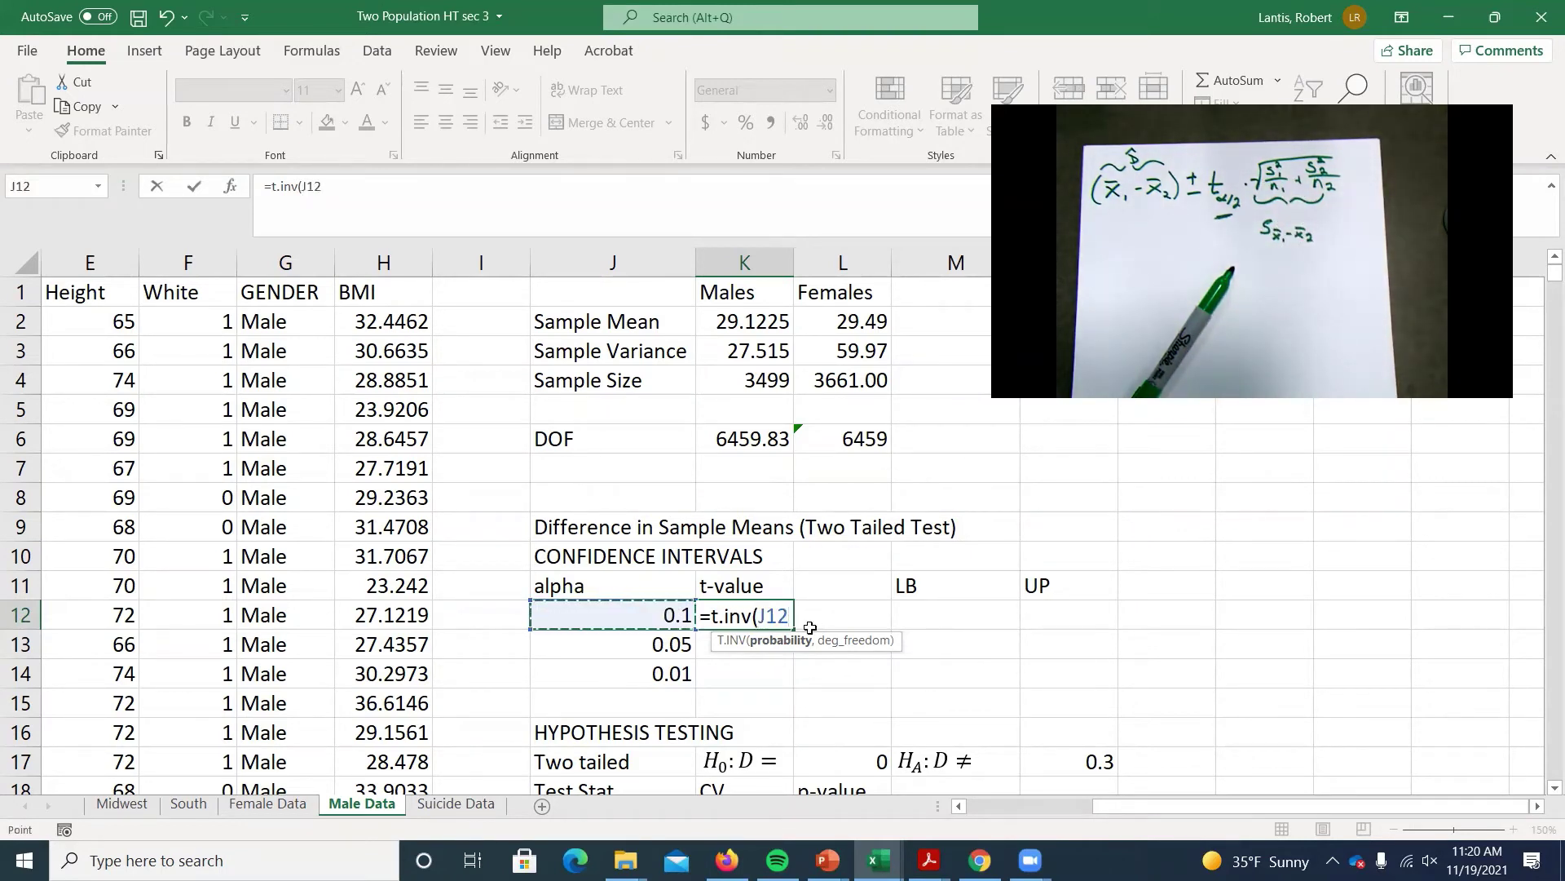
{"action": "type", "text": "/2)"}
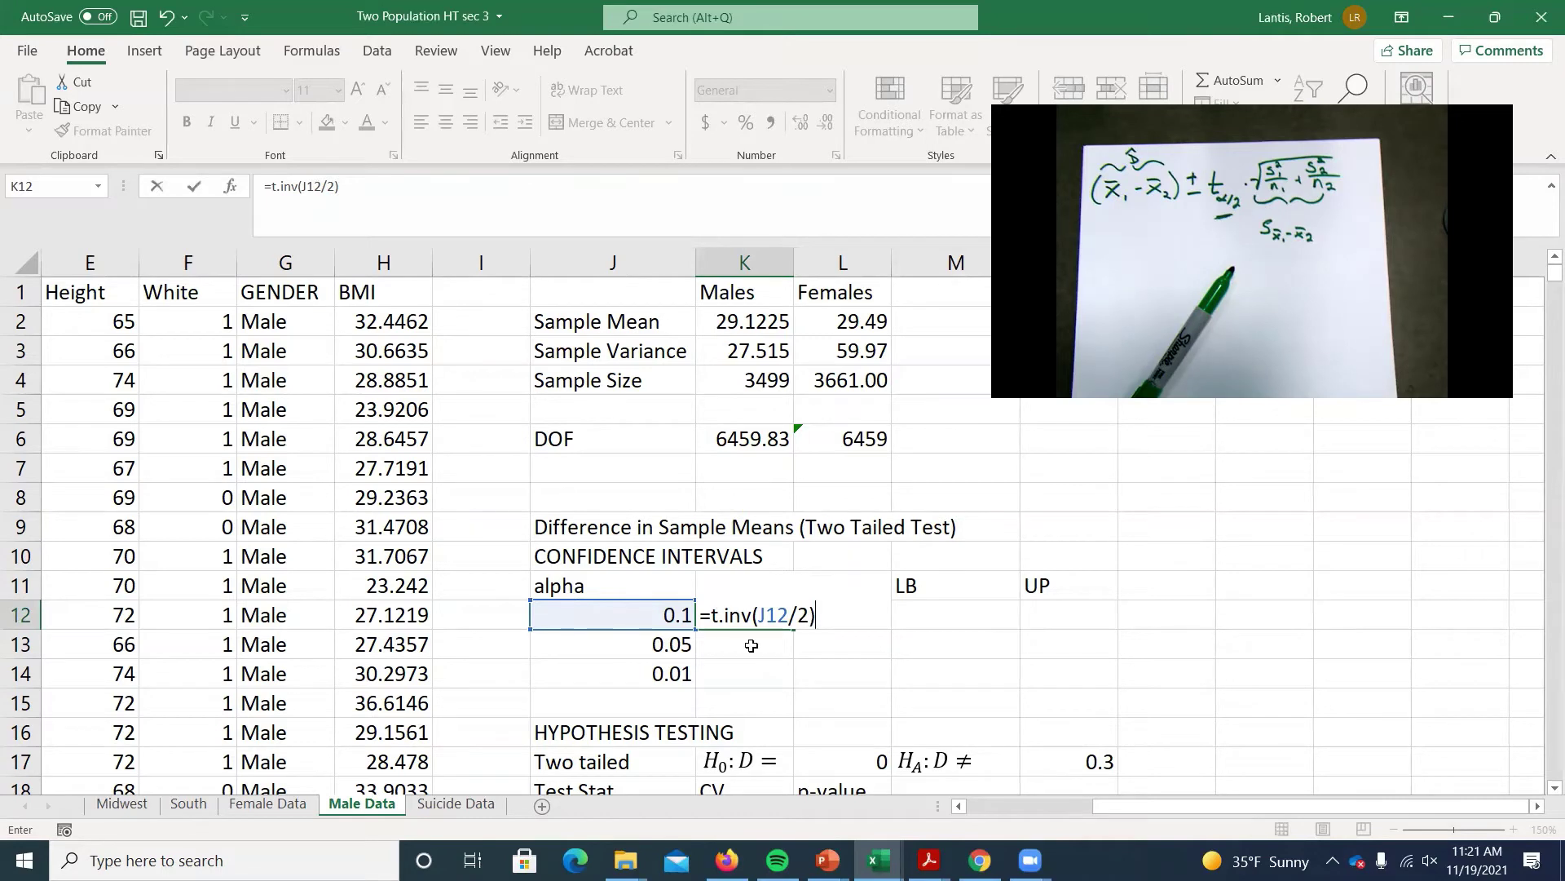
Step: Wrap the T.INV formula in K12 in the ABS function and try to enter it
{"action": "left_click", "coordinate": [711, 619]}
{"action": "type", "text": "abs("}
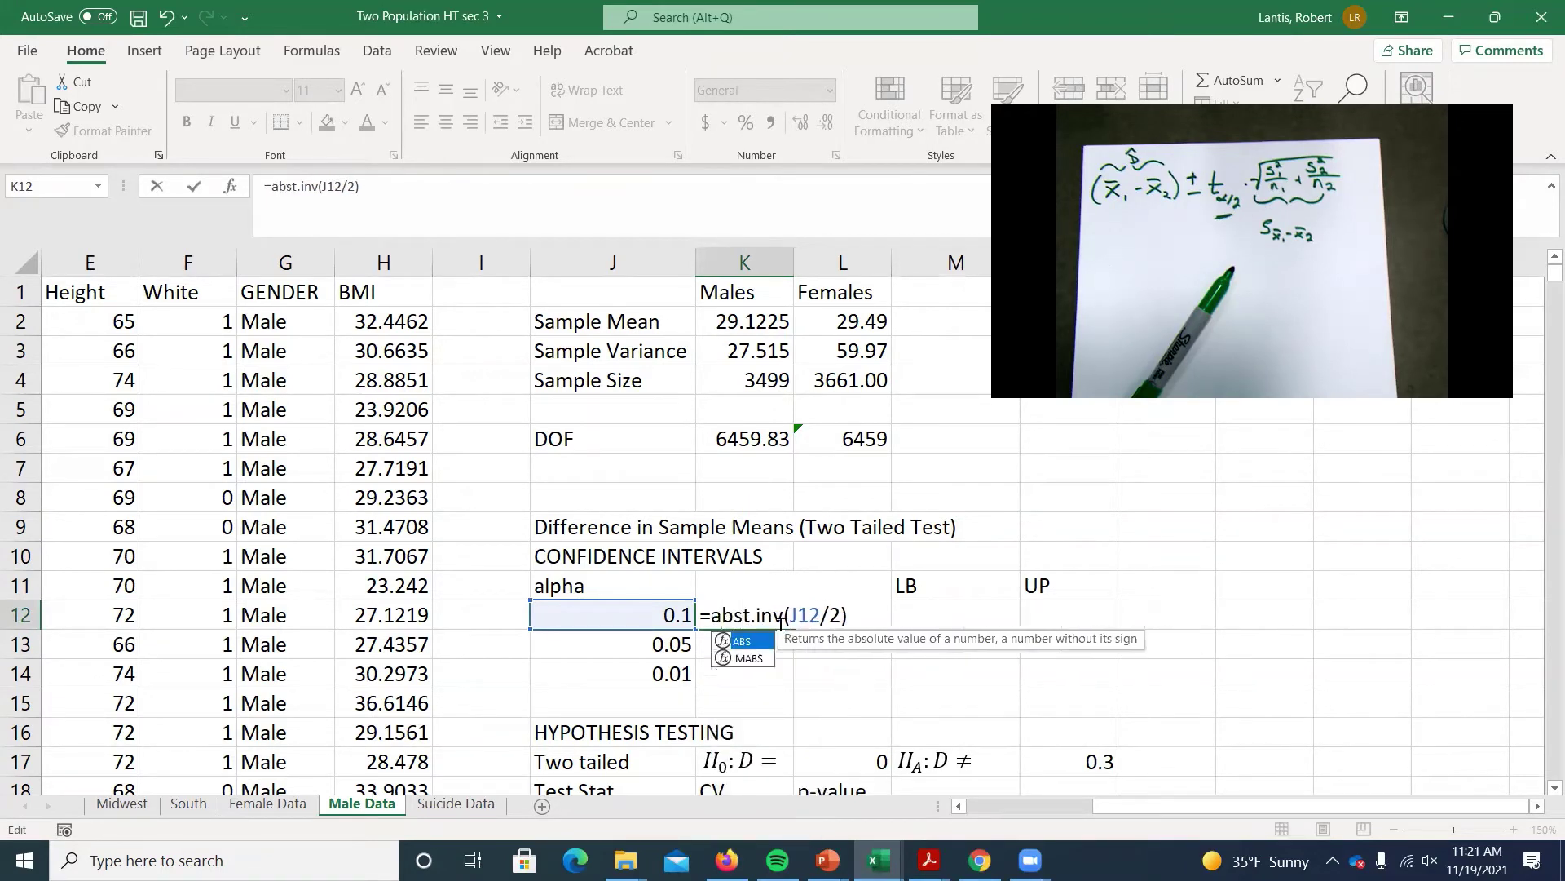
{"action": "left_click", "coordinate": [866, 620]}
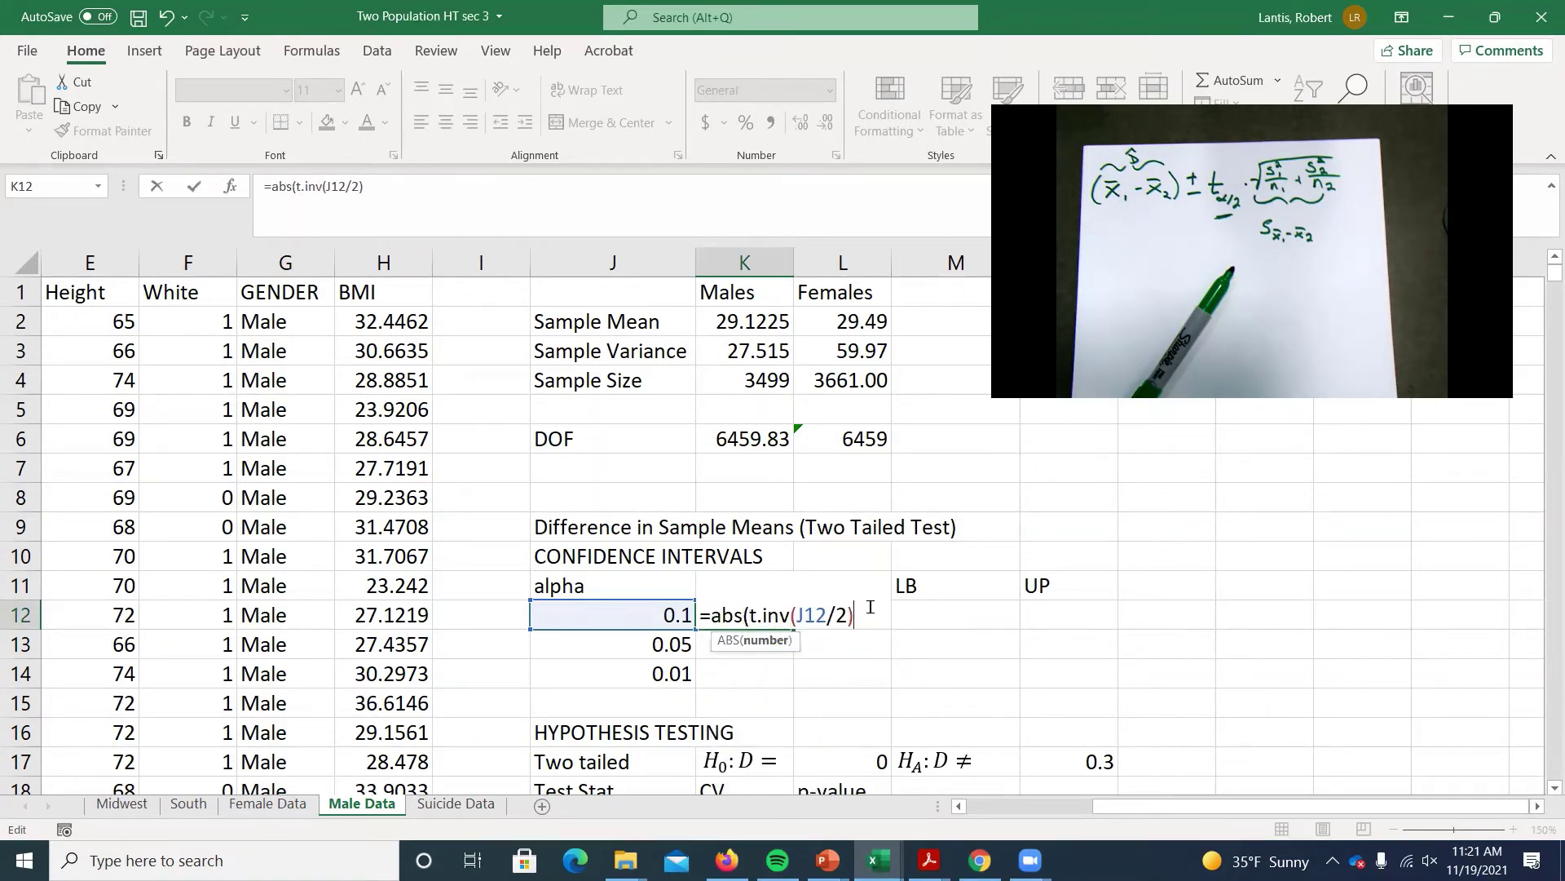
{"action": "type", "text": ")"}
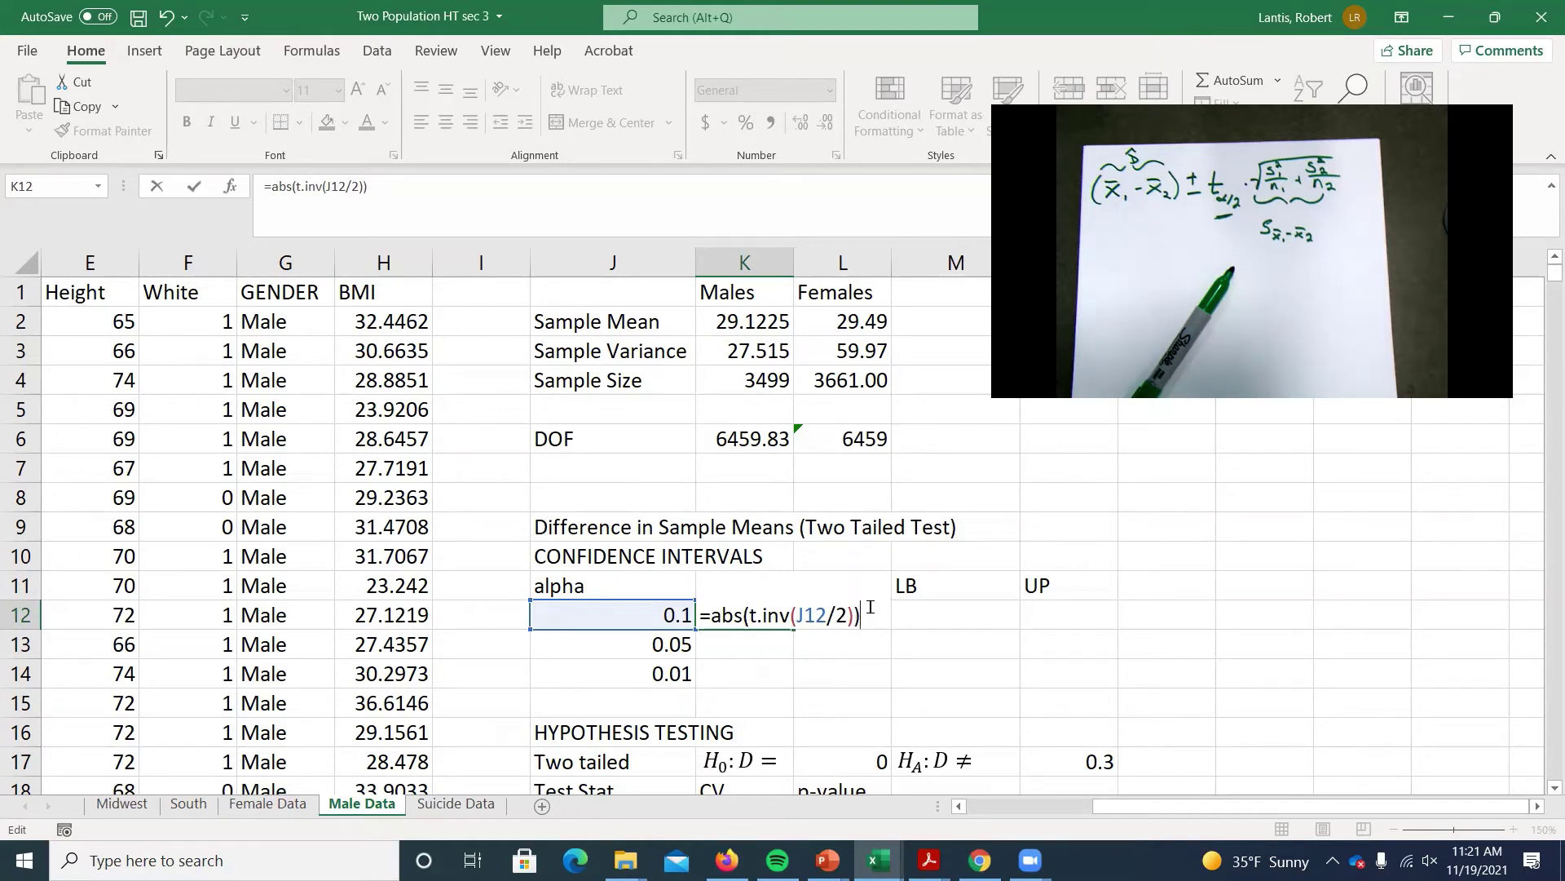
{"action": "key", "text": "Return"}
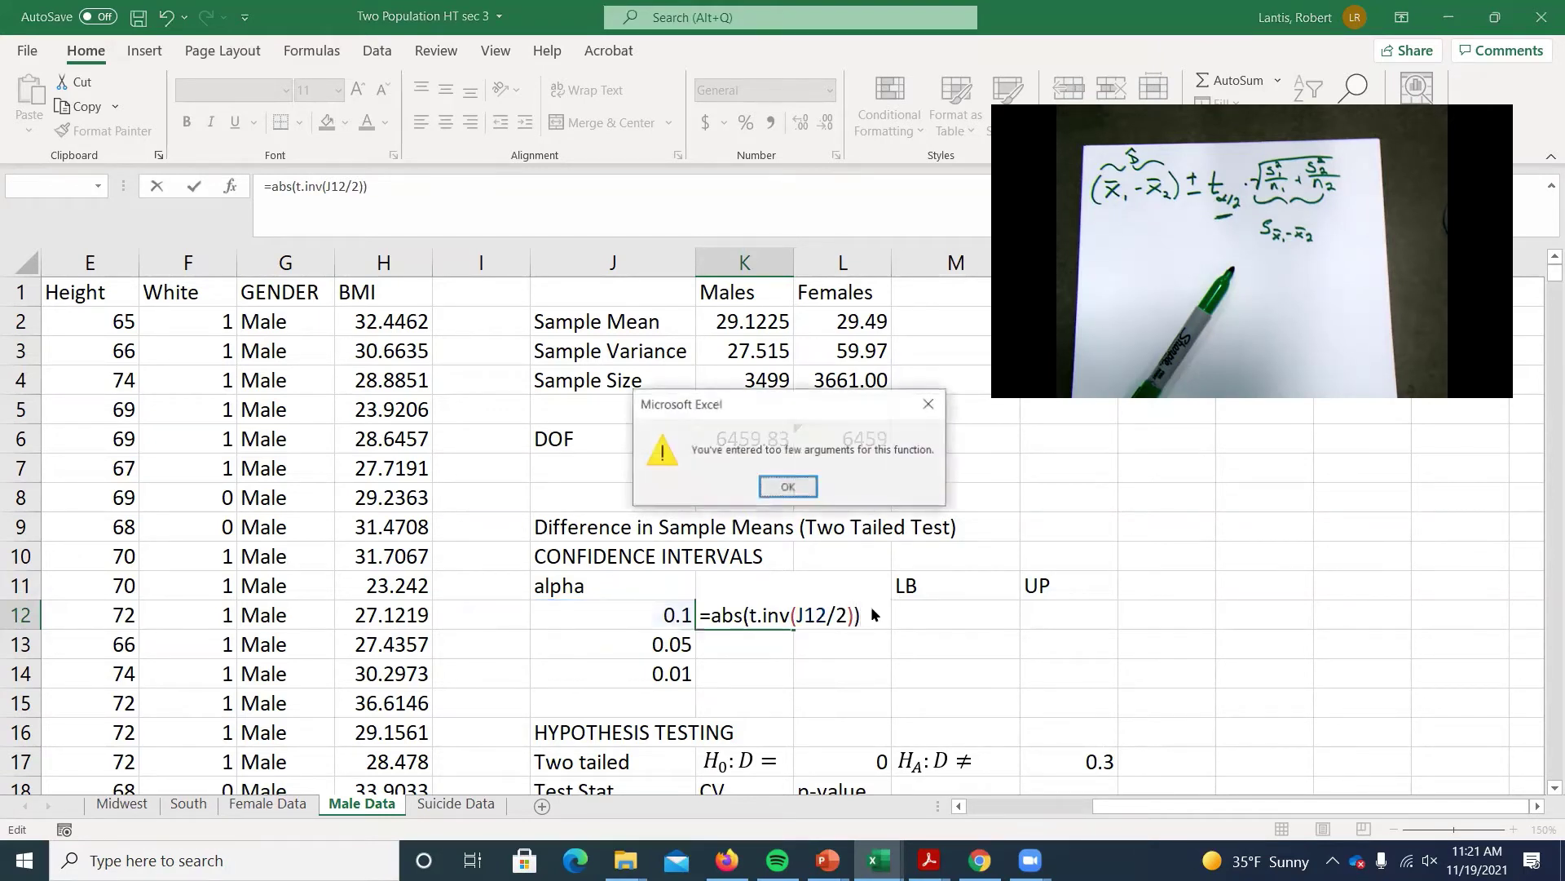
{"action": "left_click", "coordinate": [780, 494]}
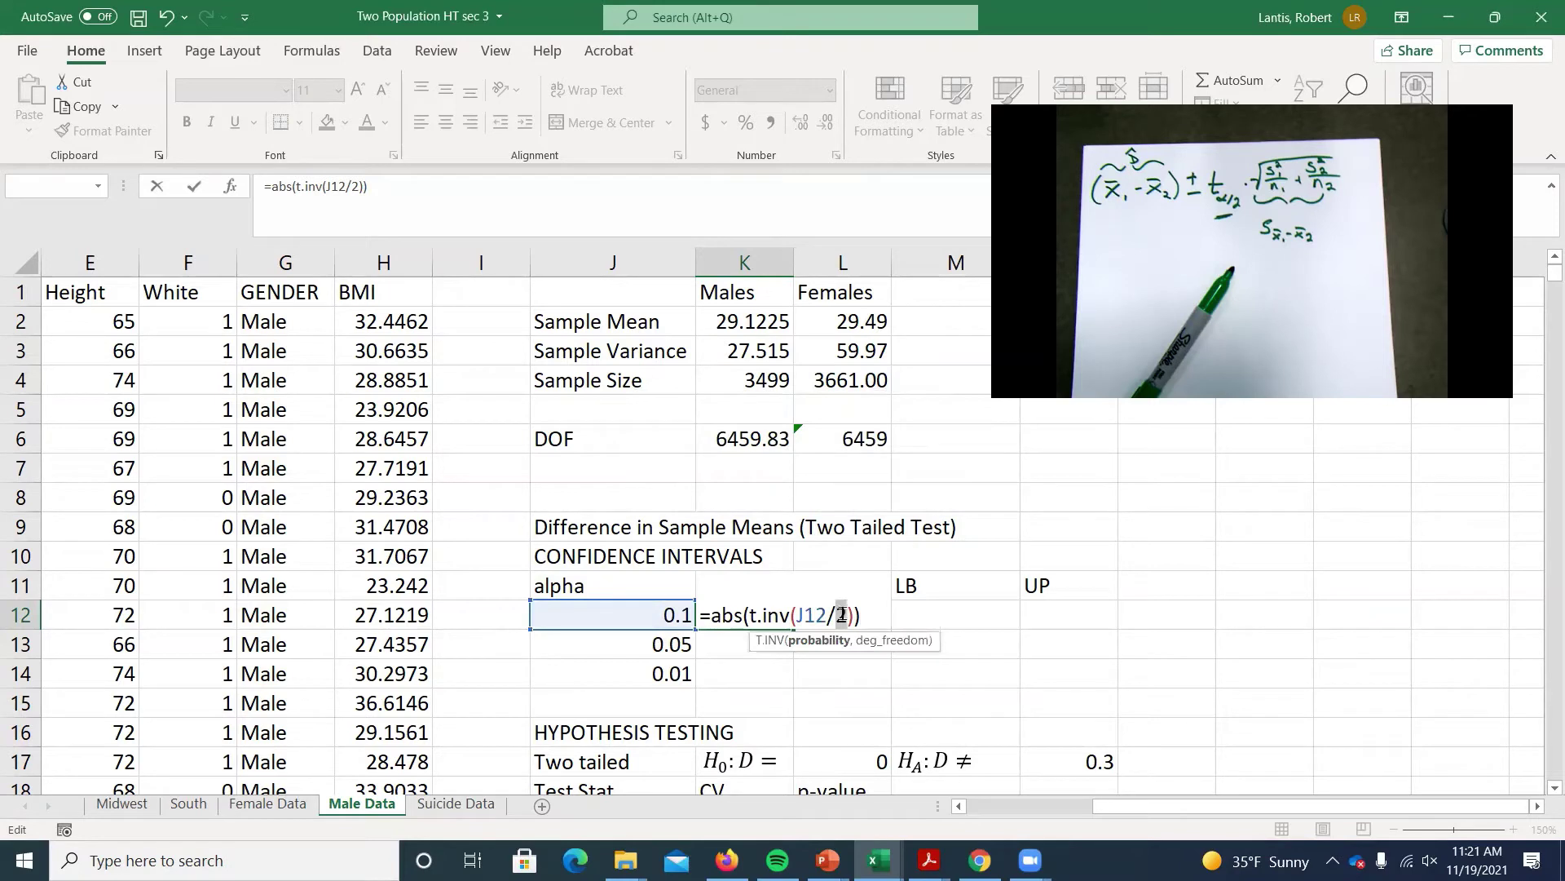
Step: Add the absolute reference $L$6 as degrees of freedom to K12's formula, enter it and fill it down to K14
{"action": "key", "text": "Right"}
{"action": "type", "text": ","}
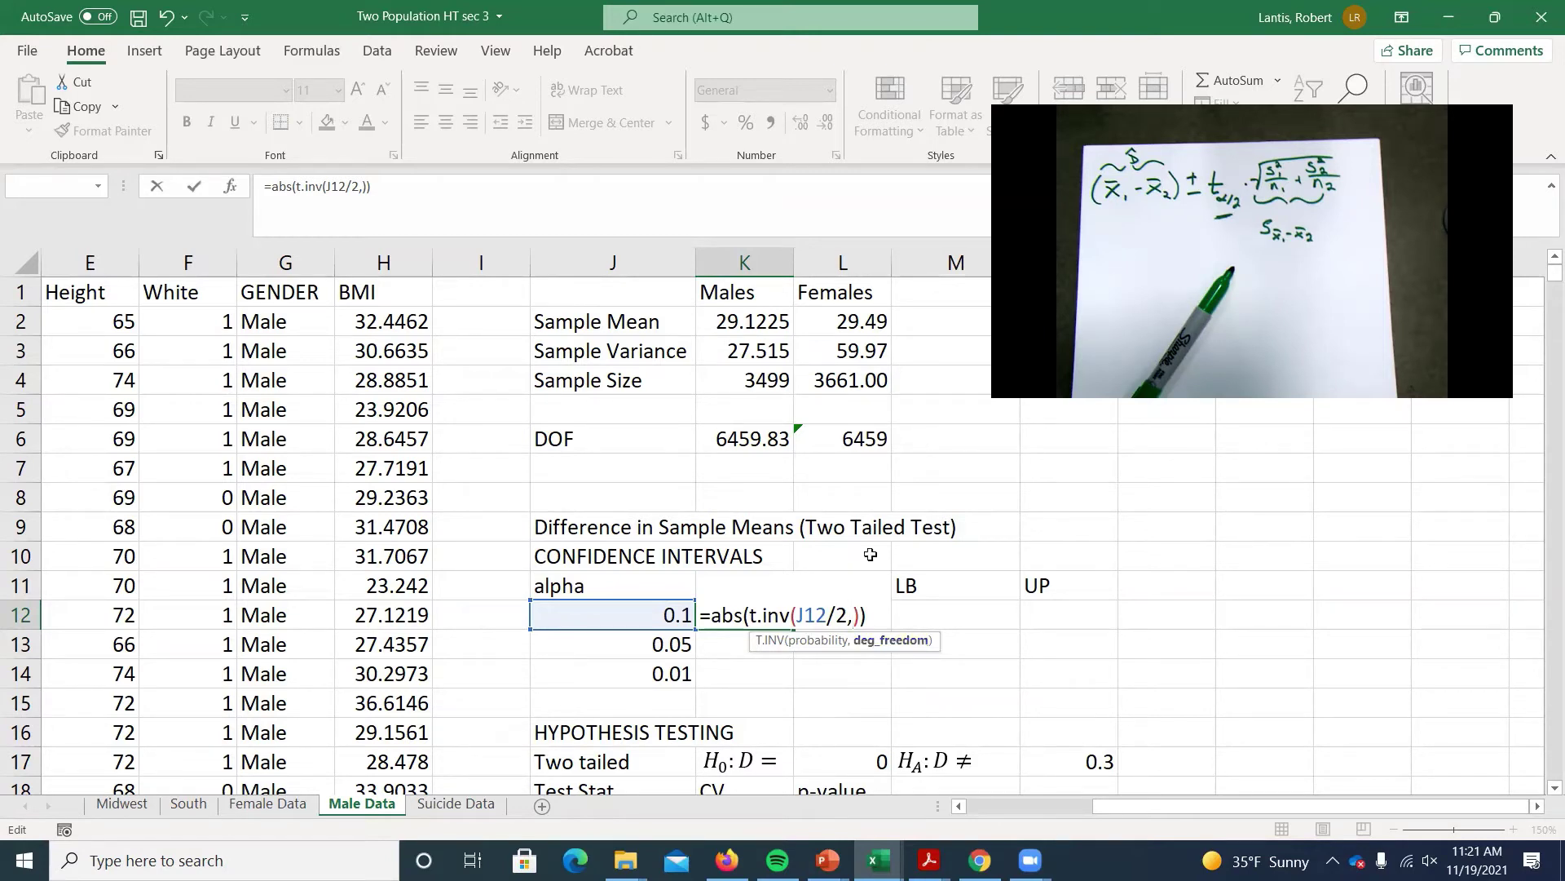
{"action": "left_click", "coordinate": [852, 436]}
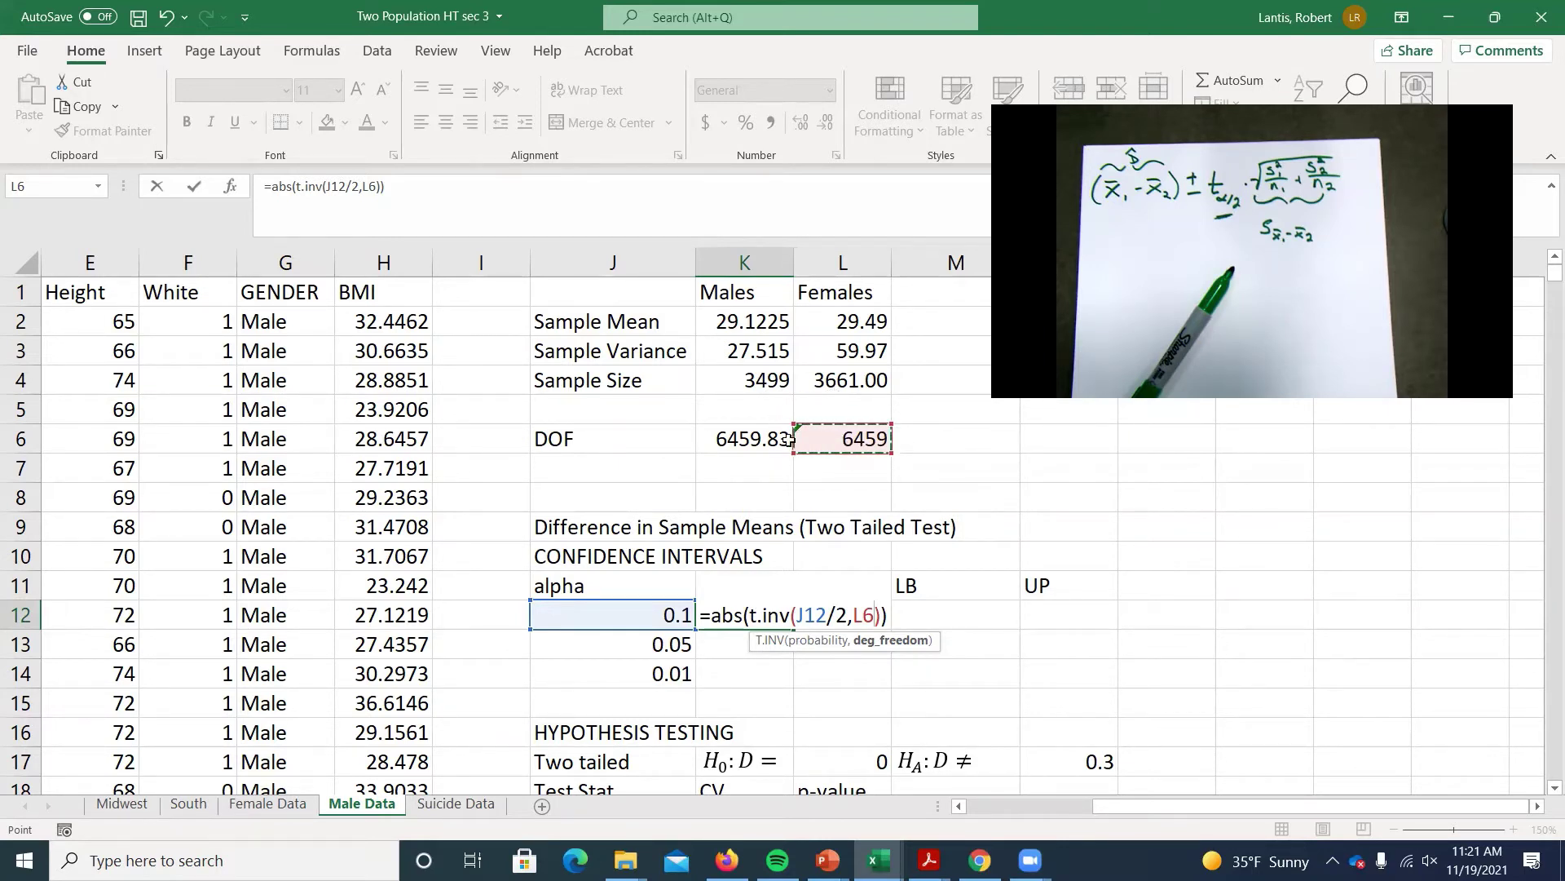
{"action": "left_click", "coordinate": [852, 616]}
{"action": "type", "text": "$"}
{"action": "key", "text": "Right"}
{"action": "type", "text": "$"}
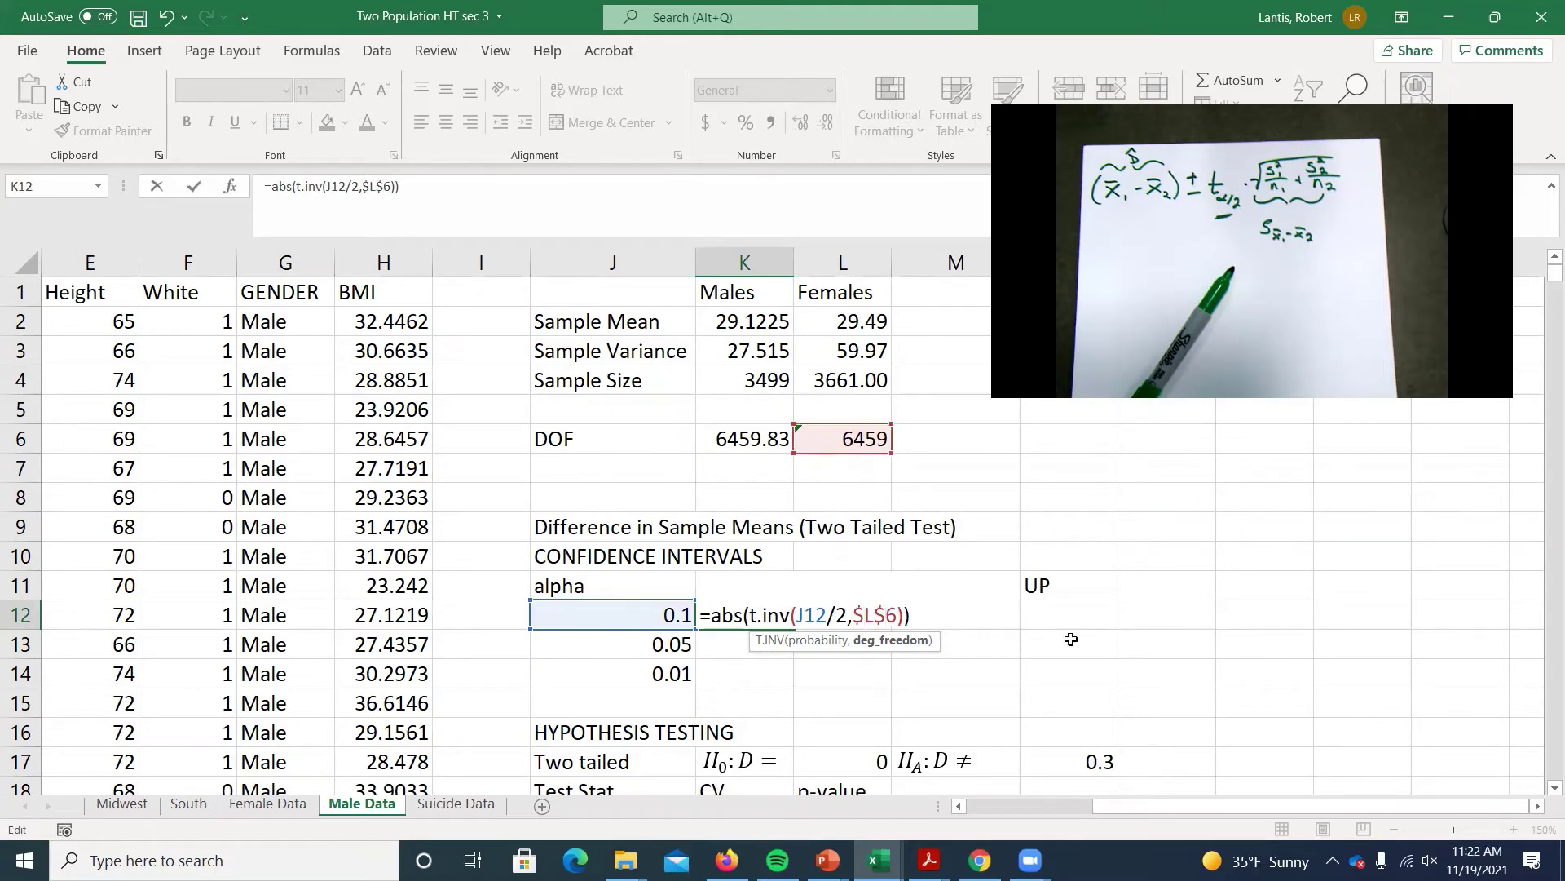
{"action": "key", "text": "Return"}
{"action": "left_click", "coordinate": [763, 620]}
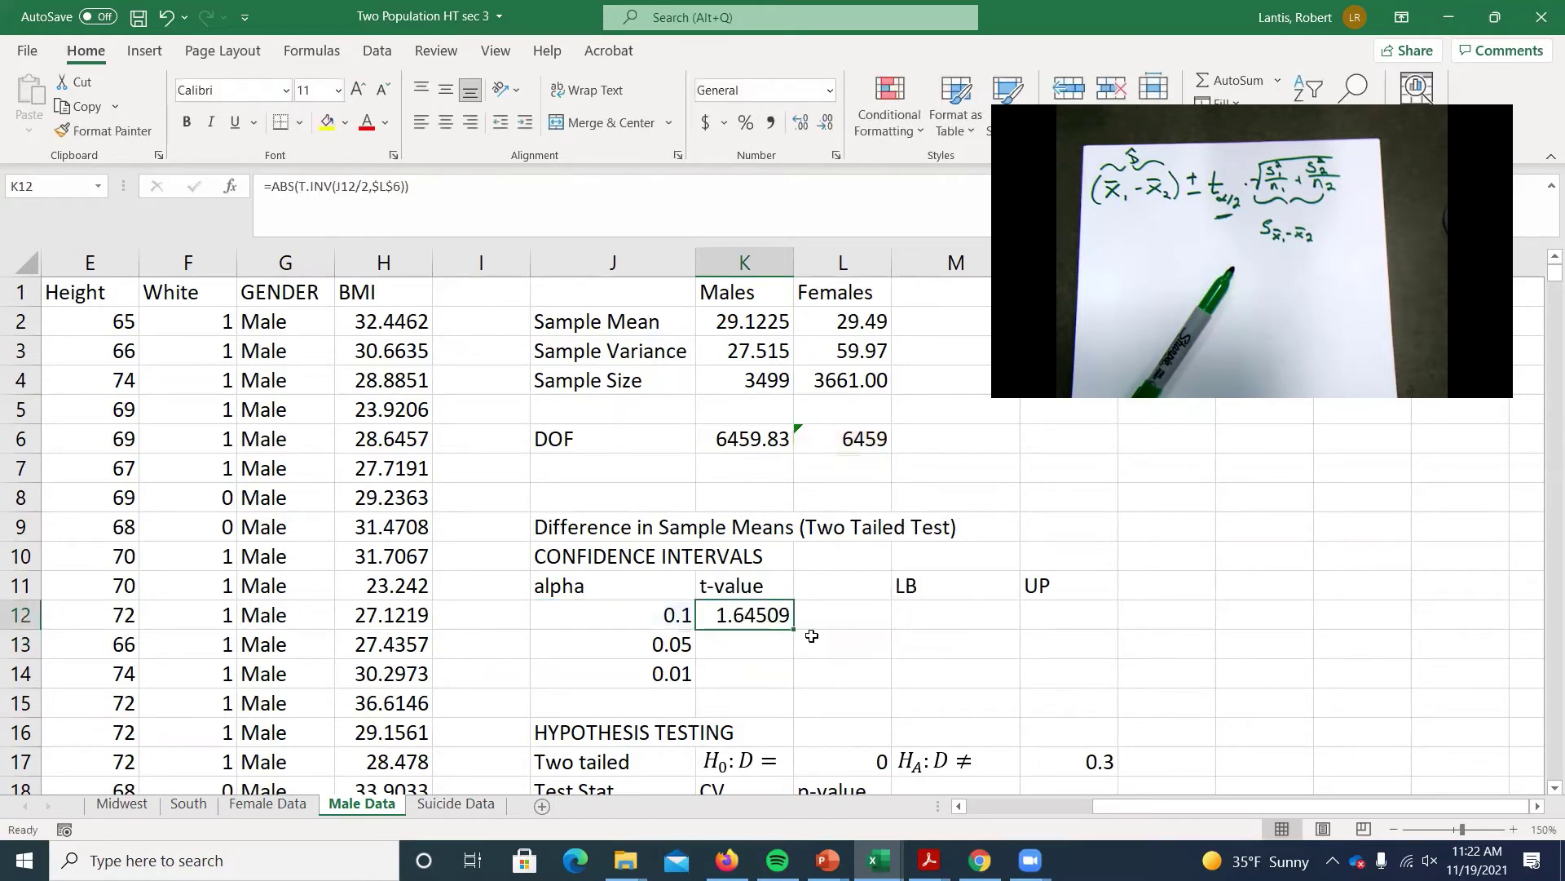
{"action": "left_click_drag", "start_coordinate": [794, 631], "coordinate": [794, 687]}
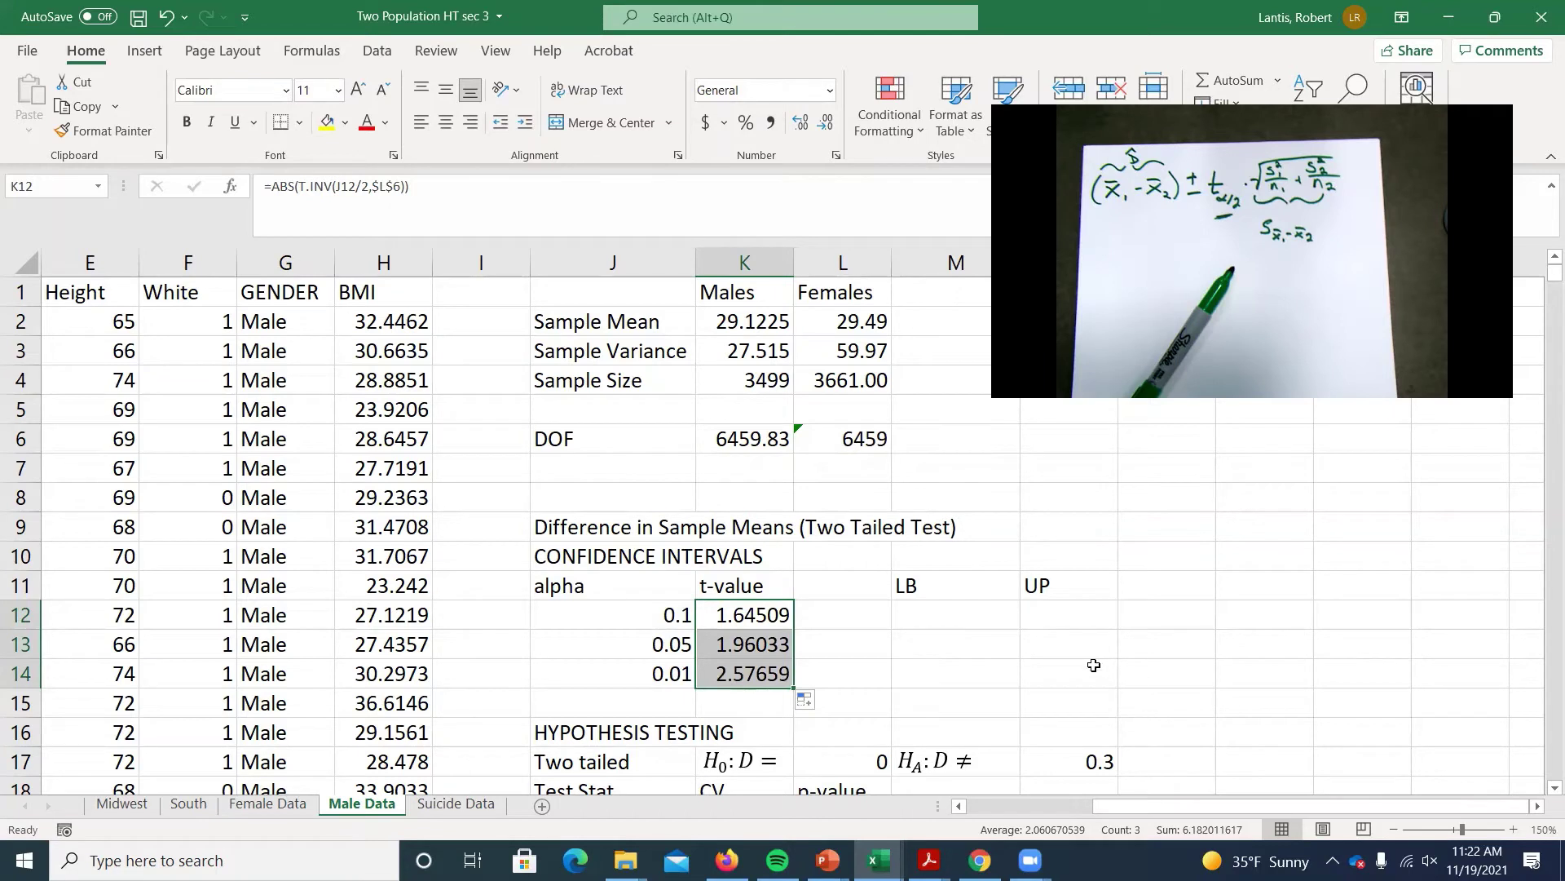
Step: Write a NORM.S.INV formula in O12 with J12/2 as its probability for comparison with the t-value
{"action": "left_click", "coordinate": [1153, 605]}
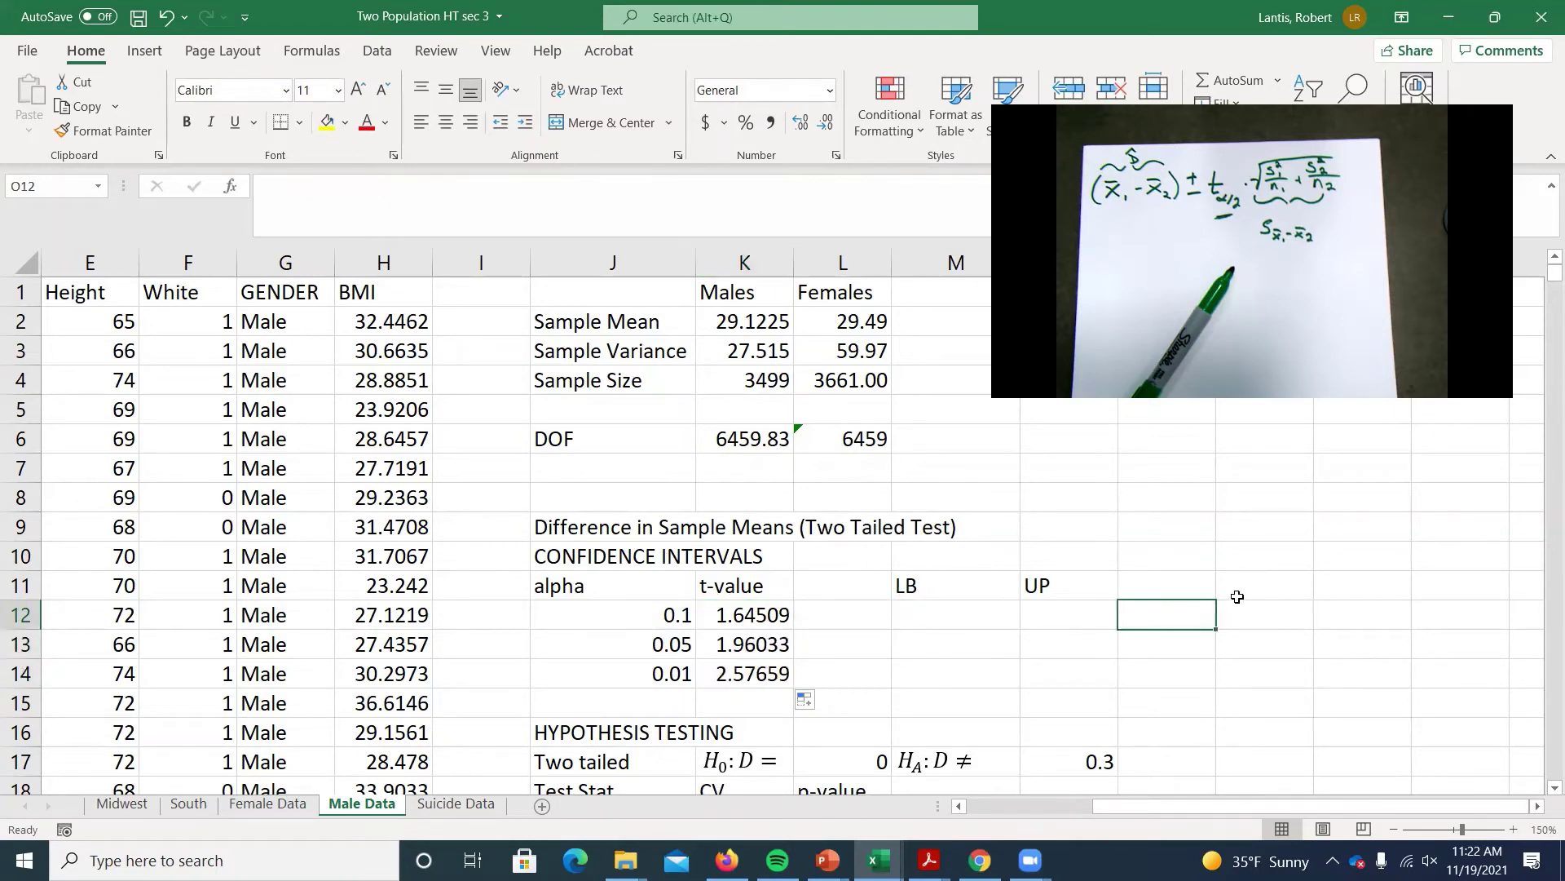
{"action": "type", "text": "="}
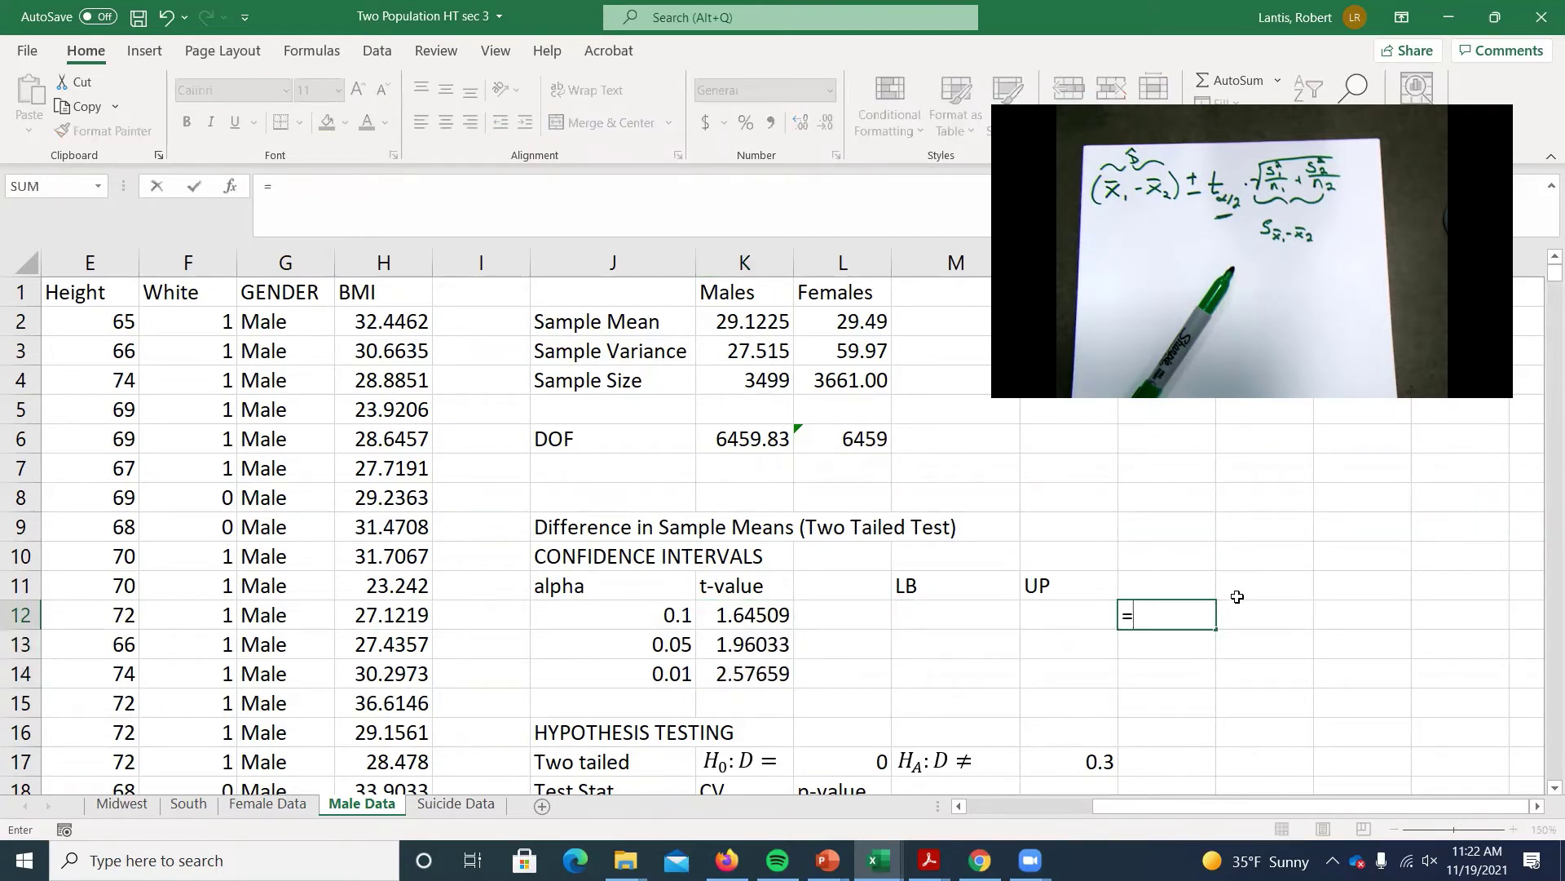
{"action": "type", "text": "norm.s.inv("}
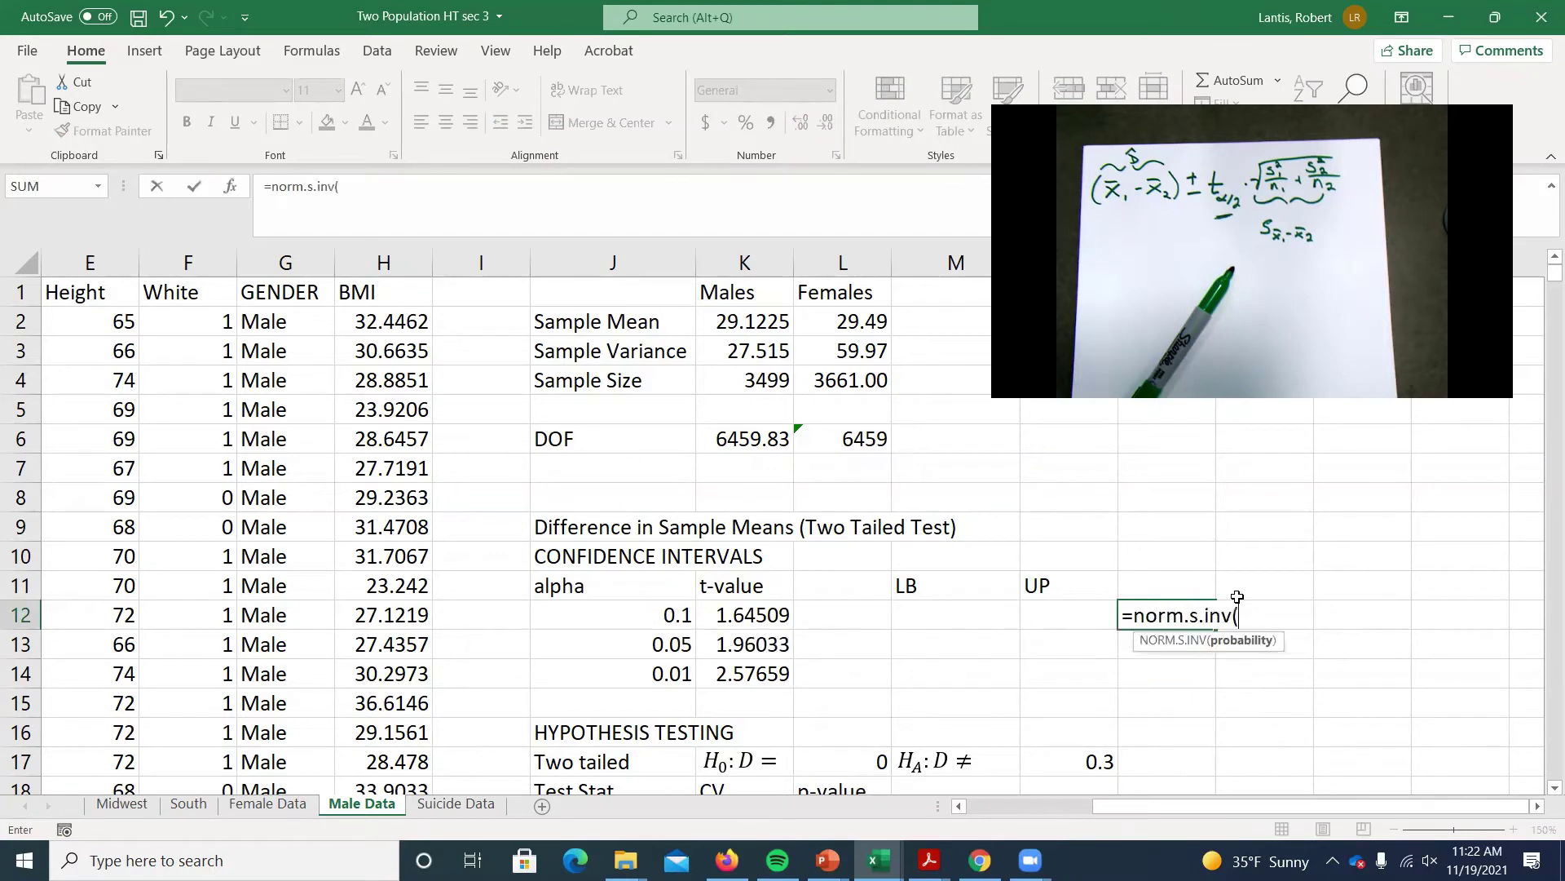
{"action": "key", "text": "Left"}
{"action": "key", "text": "Left"}
{"action": "key", "text": "Left"}
{"action": "key", "text": "Left"}
{"action": "key", "text": "Left"}
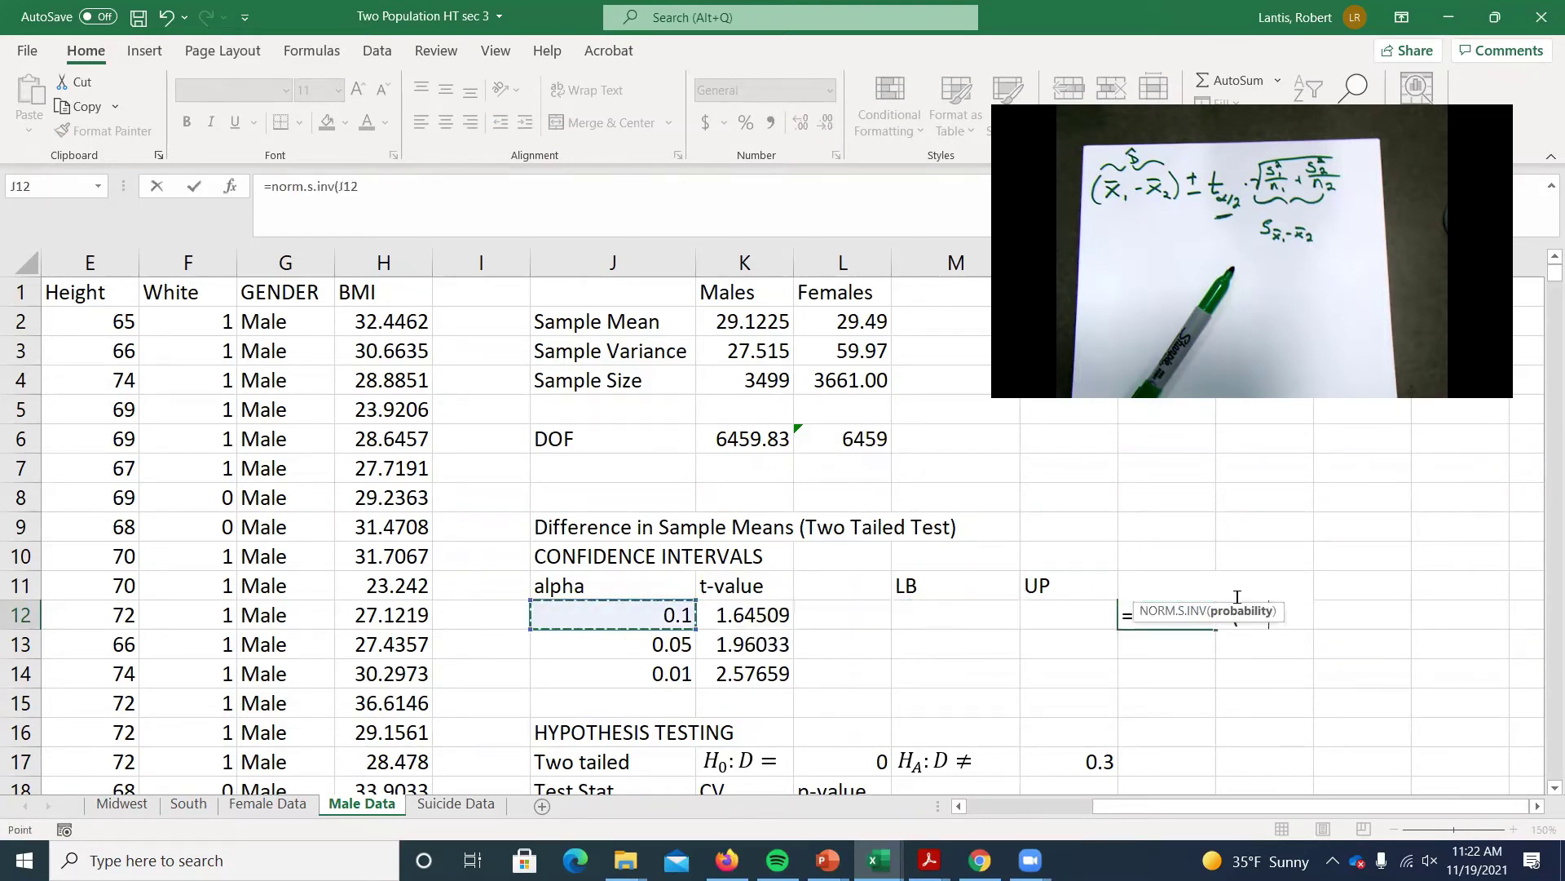
{"action": "type", "text": "/2)"}
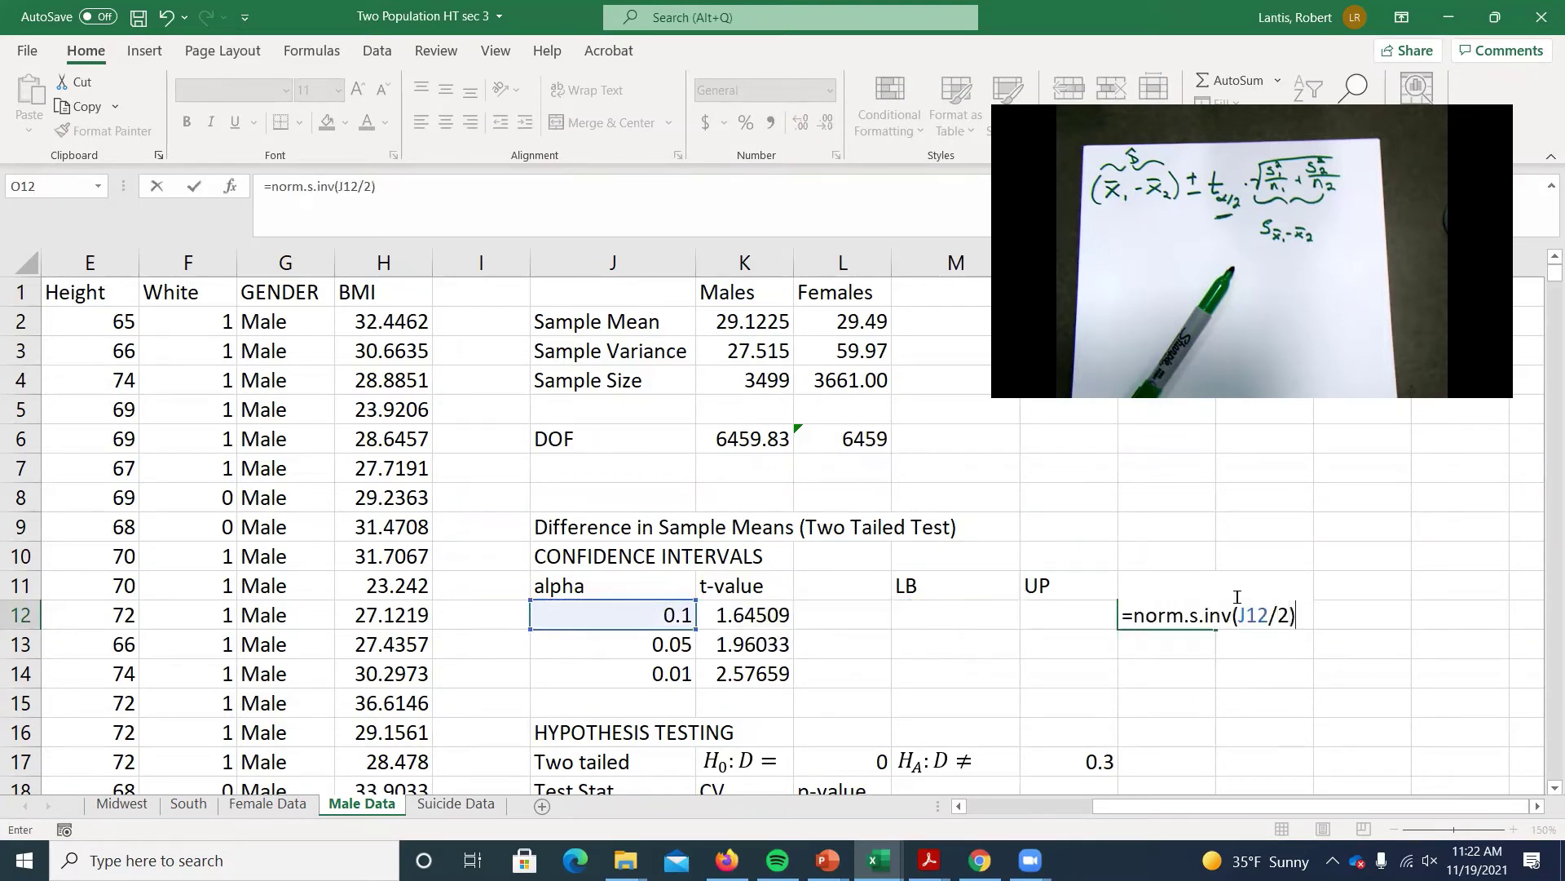
Step: Wrap the NORM.S.INV formula in O12 in ABS, enter it and fill it down to O14
{"action": "left_click", "coordinate": [1134, 616]}
{"action": "type", "text": "abs("}
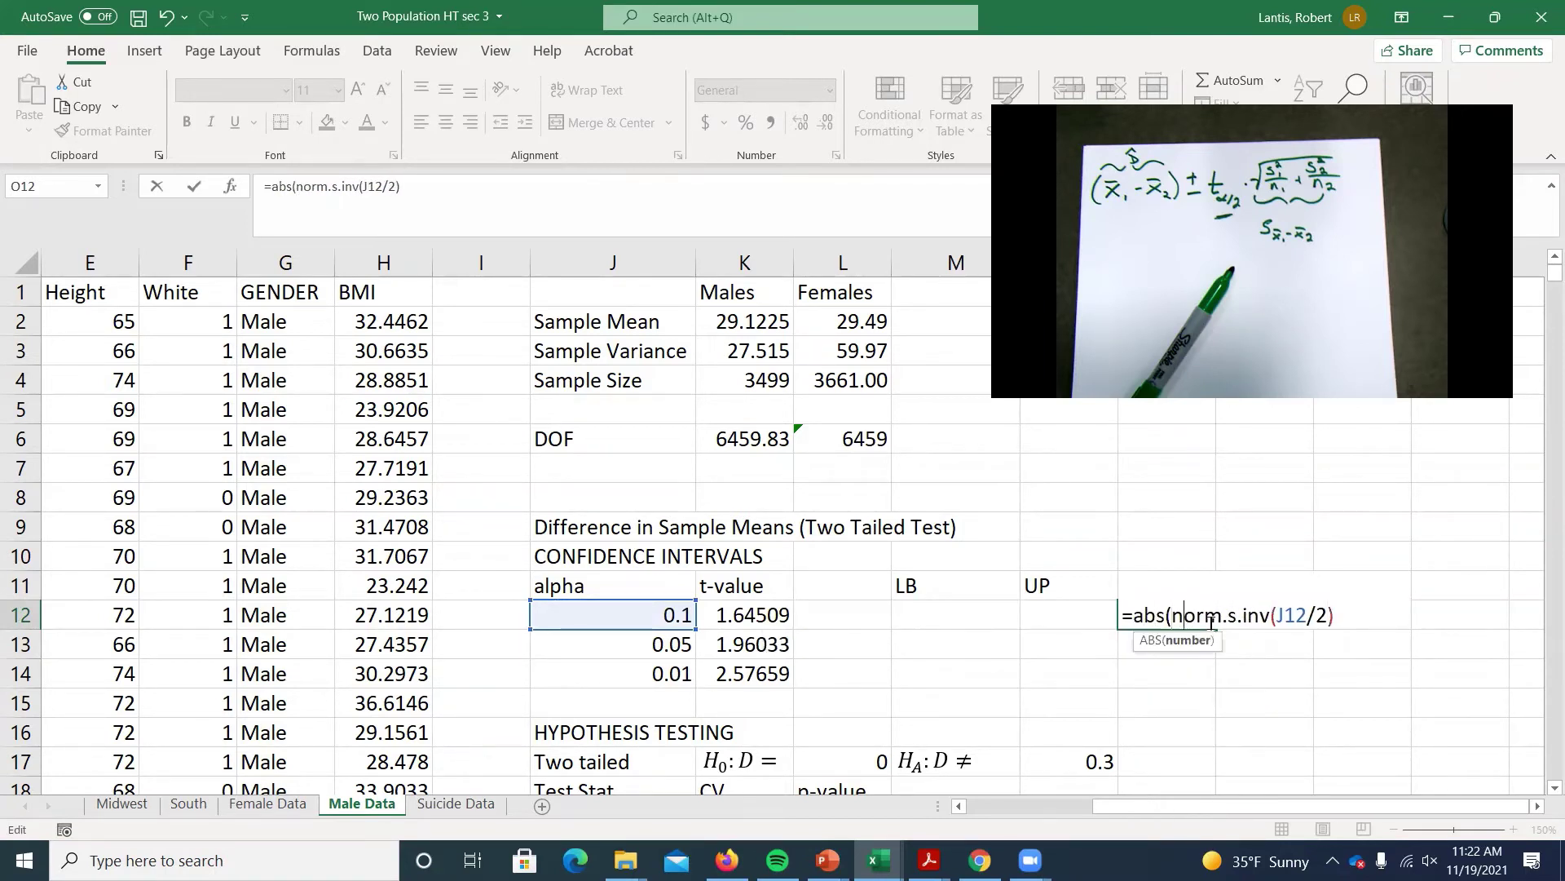
{"action": "key", "text": "Right"}
{"action": "key", "text": "Right"}
{"action": "key", "text": "Right"}
{"action": "key", "text": "Right"}
{"action": "key", "text": "Right"}
{"action": "key", "text": "Right"}
{"action": "key", "text": "Right"}
{"action": "key", "text": "Right"}
{"action": "key", "text": "Right"}
{"action": "key", "text": "Right"}
{"action": "key", "text": "Right"}
{"action": "key", "text": "Right"}
{"action": "key", "text": "Right"}
{"action": "key", "text": "Right"}
{"action": "key", "text": "Right"}
{"action": "key", "text": "Right"}
{"action": "type", "text": ")"}
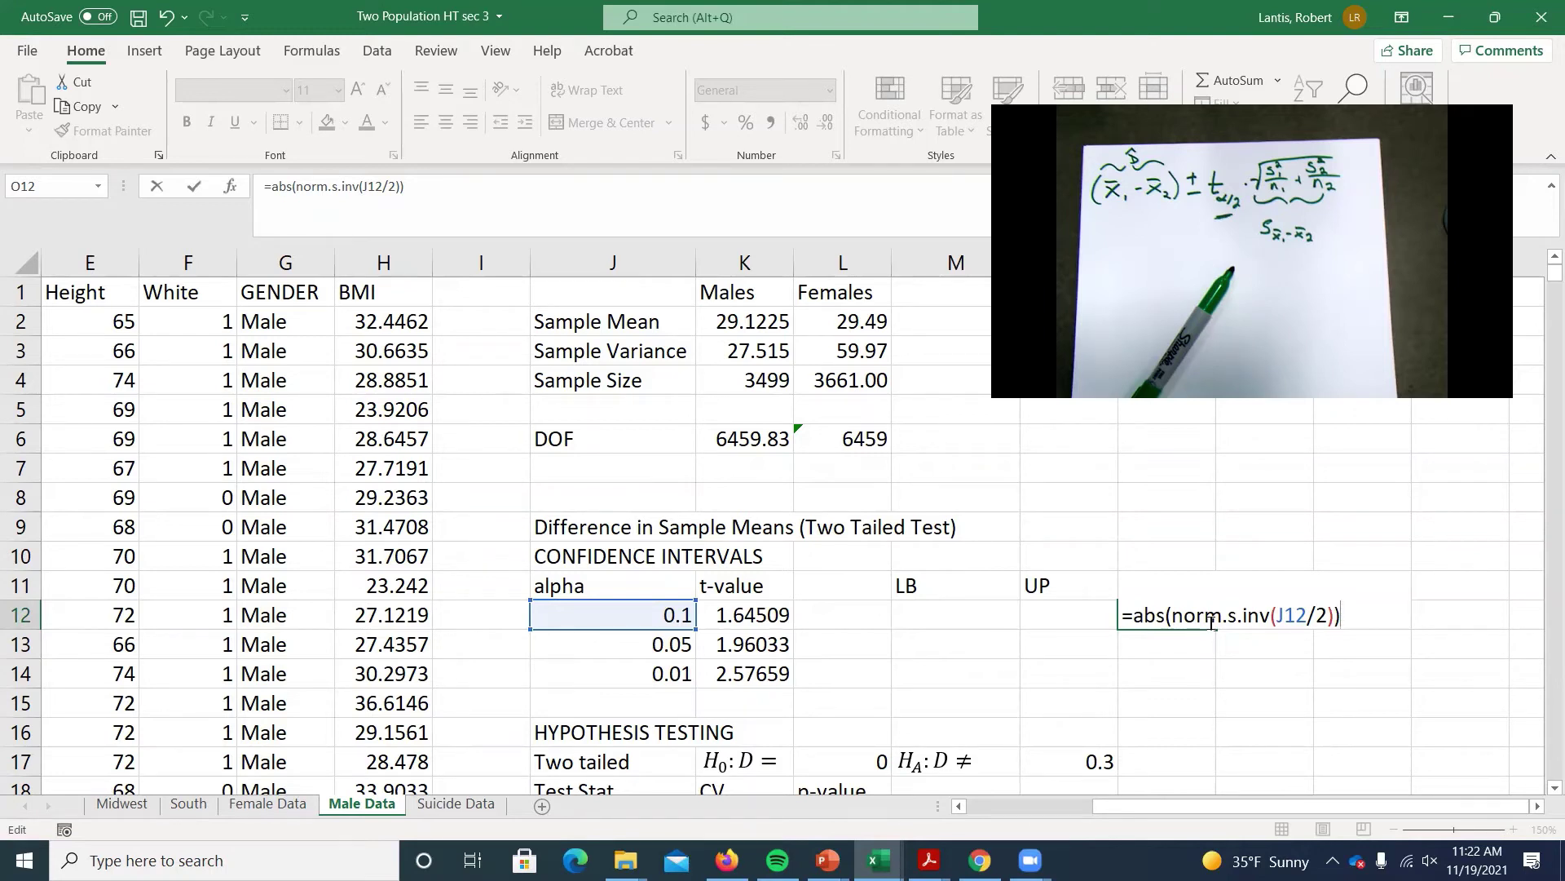
{"action": "key", "text": "Return"}
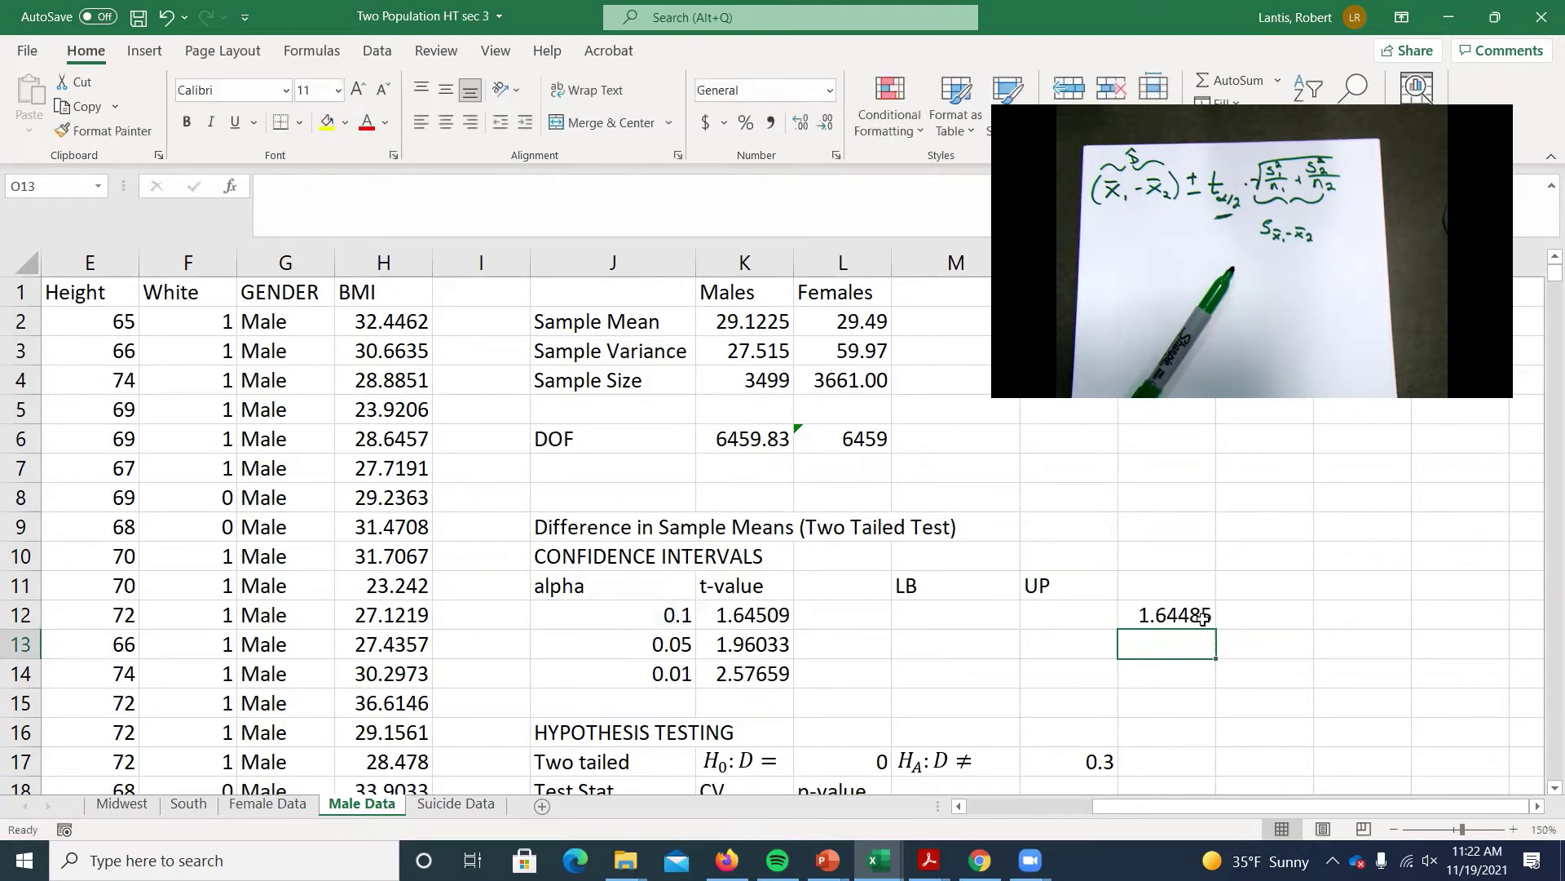
{"action": "left_click", "coordinate": [1212, 623]}
{"action": "left_click_drag", "start_coordinate": [1216, 629], "coordinate": [1191, 691]}
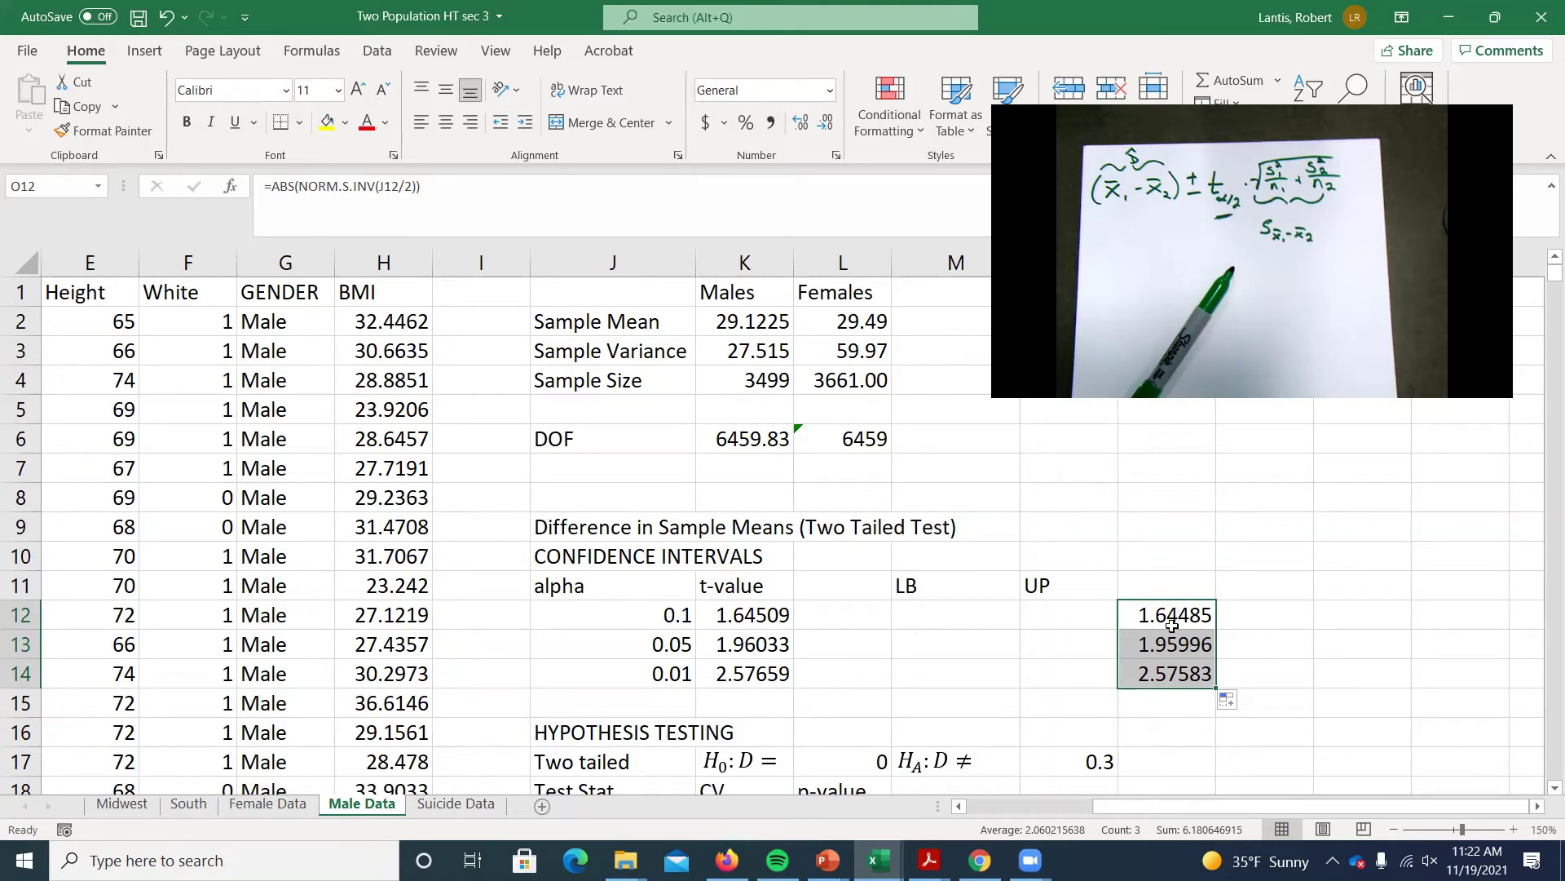
Step: Clear the comparison z-values from the range O11:P15
{"action": "left_click_drag", "start_coordinate": [1166, 585], "coordinate": [1231, 701]}
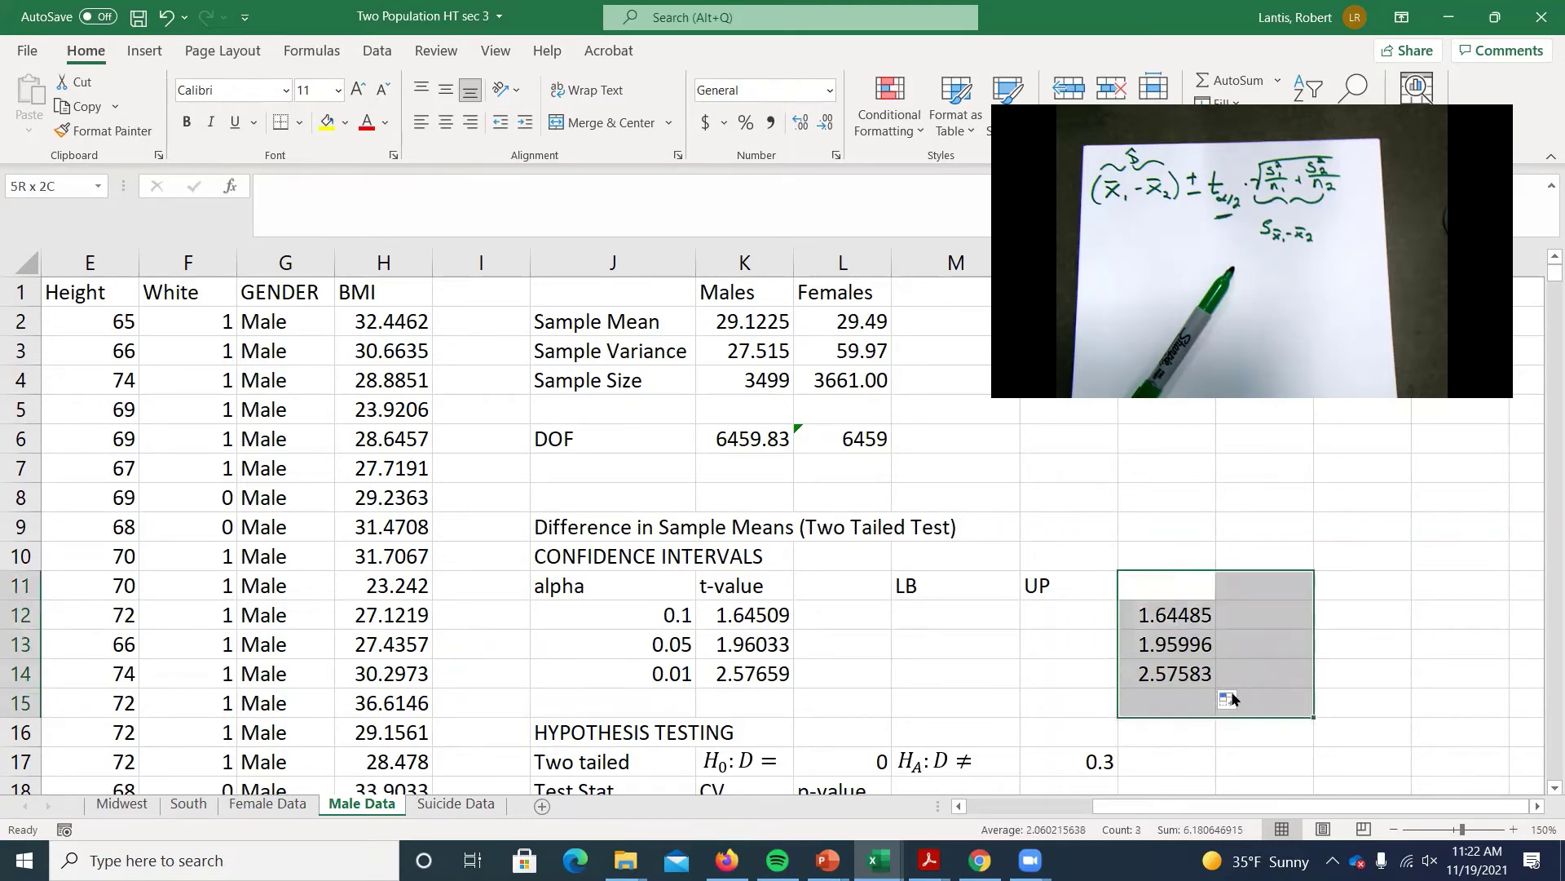
{"action": "key", "text": "Delete"}
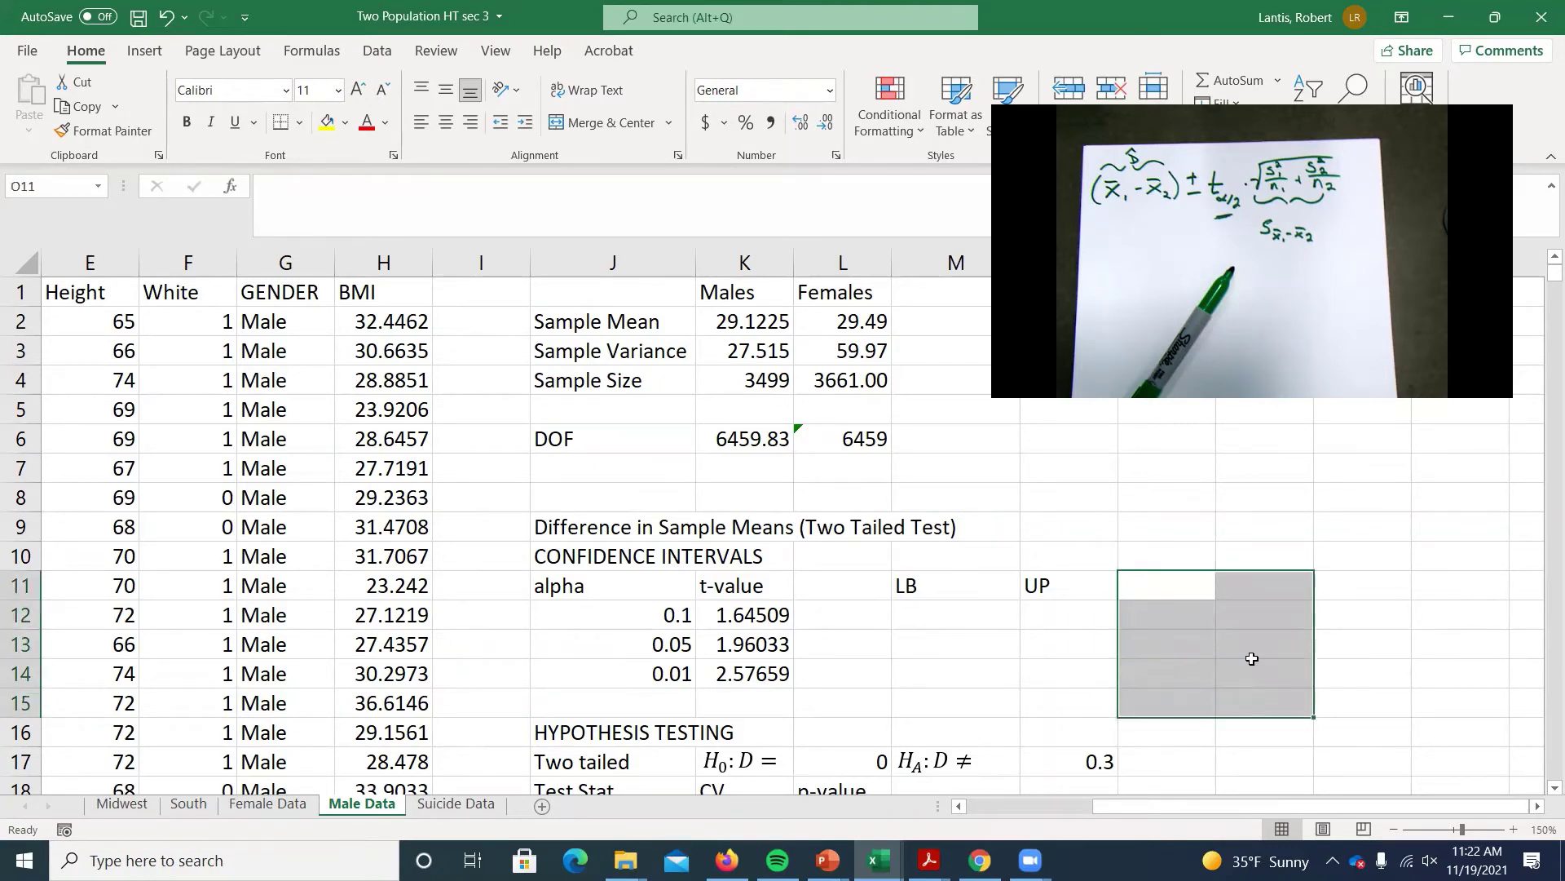
{"action": "left_click", "coordinate": [956, 616]}
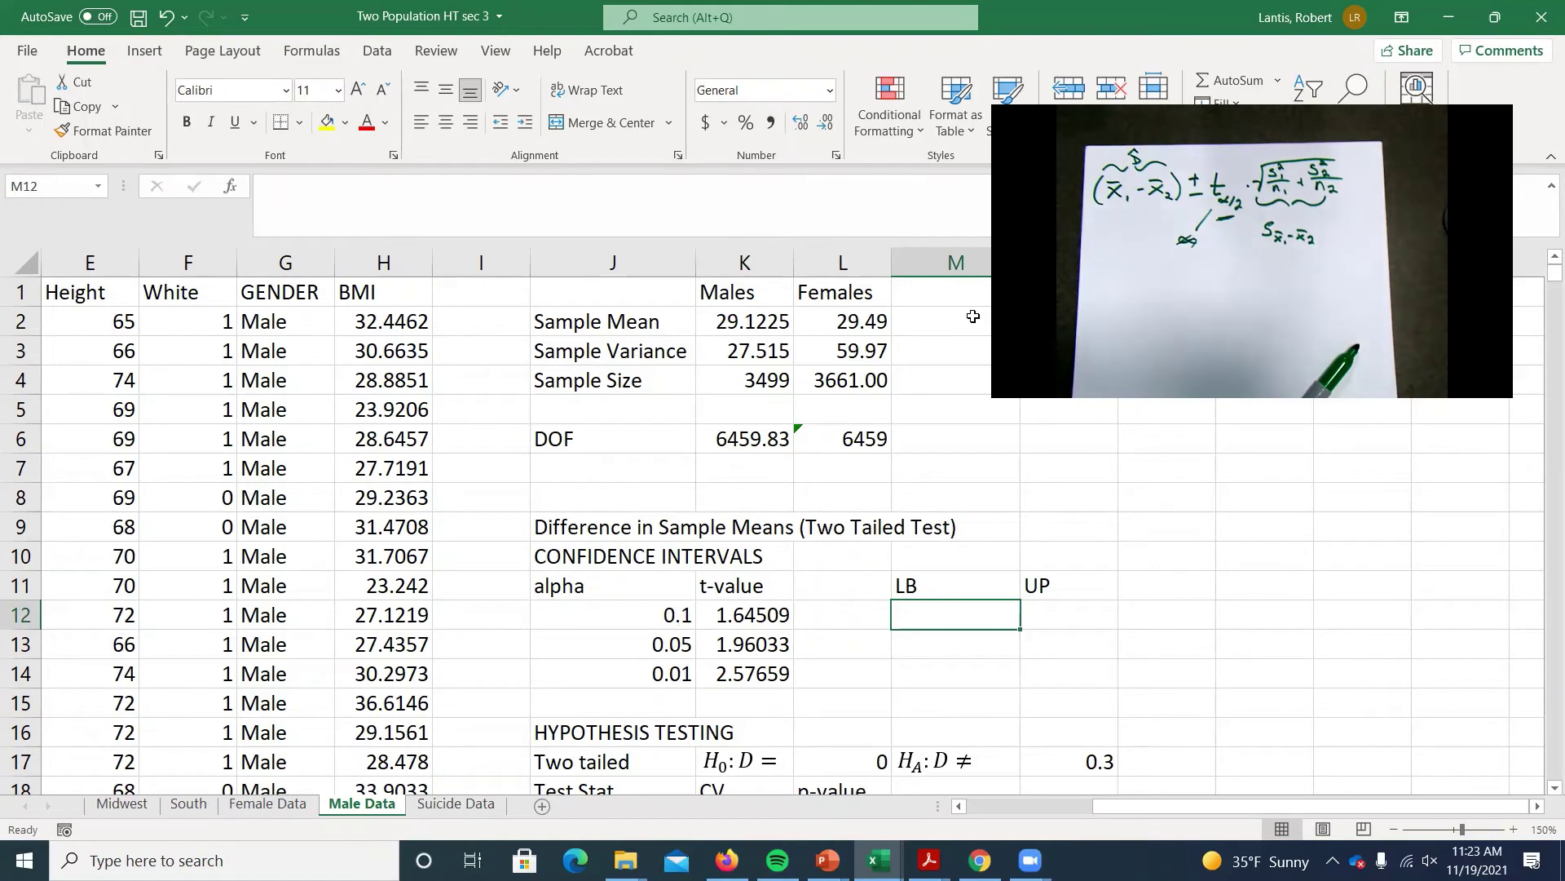
{"action": "left_click", "coordinate": [1060, 350]}
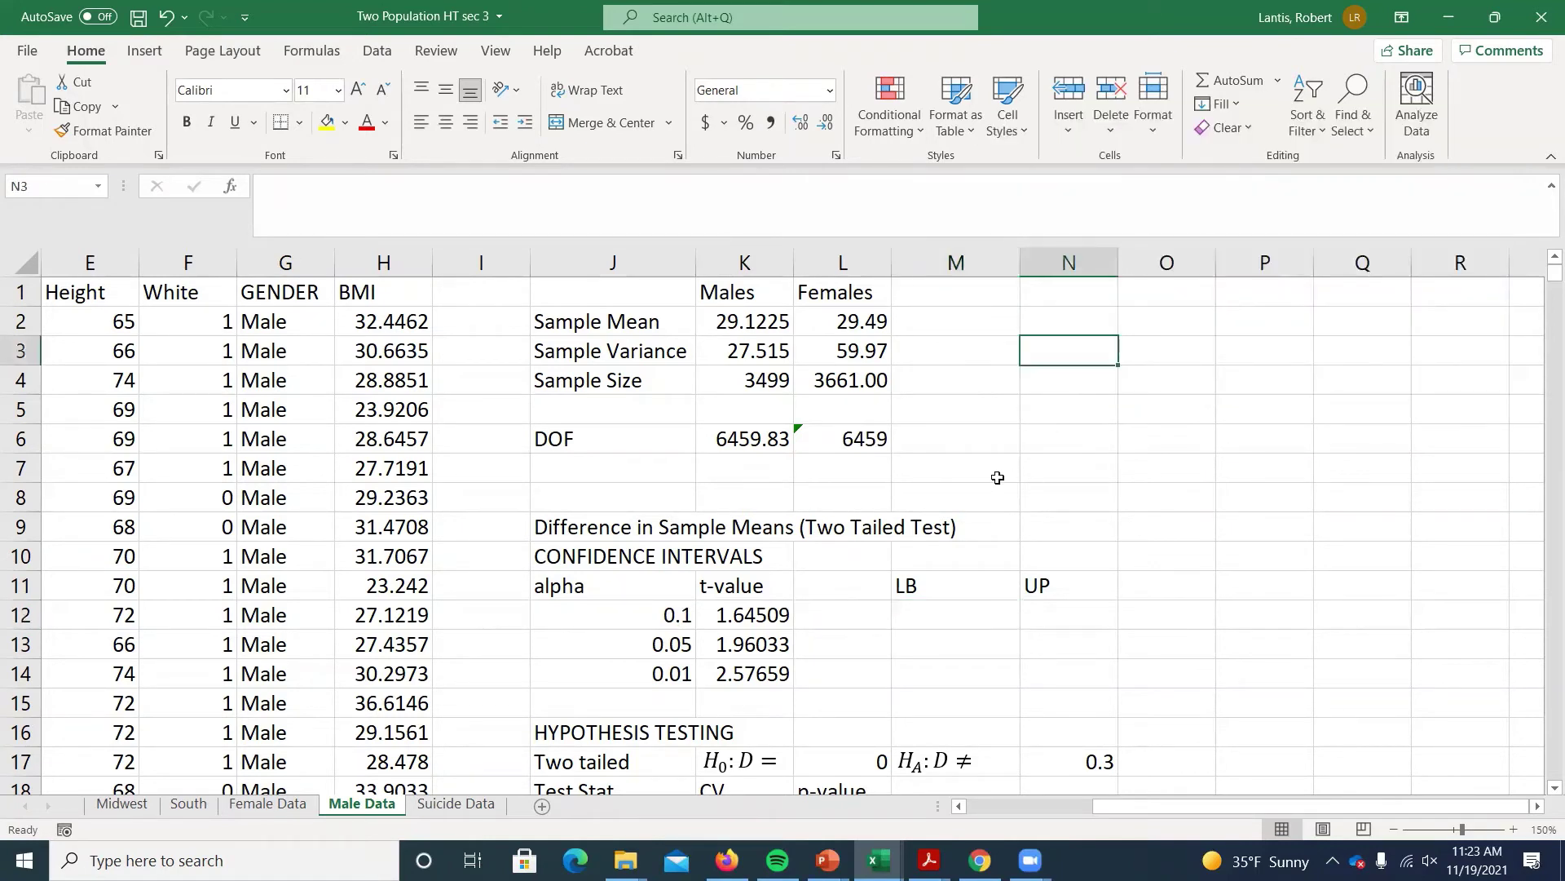
Step: Enter the label "SD of Sample Difference" in cell M7
{"action": "left_click", "coordinate": [1013, 472]}
{"action": "type", "text": "SD"}
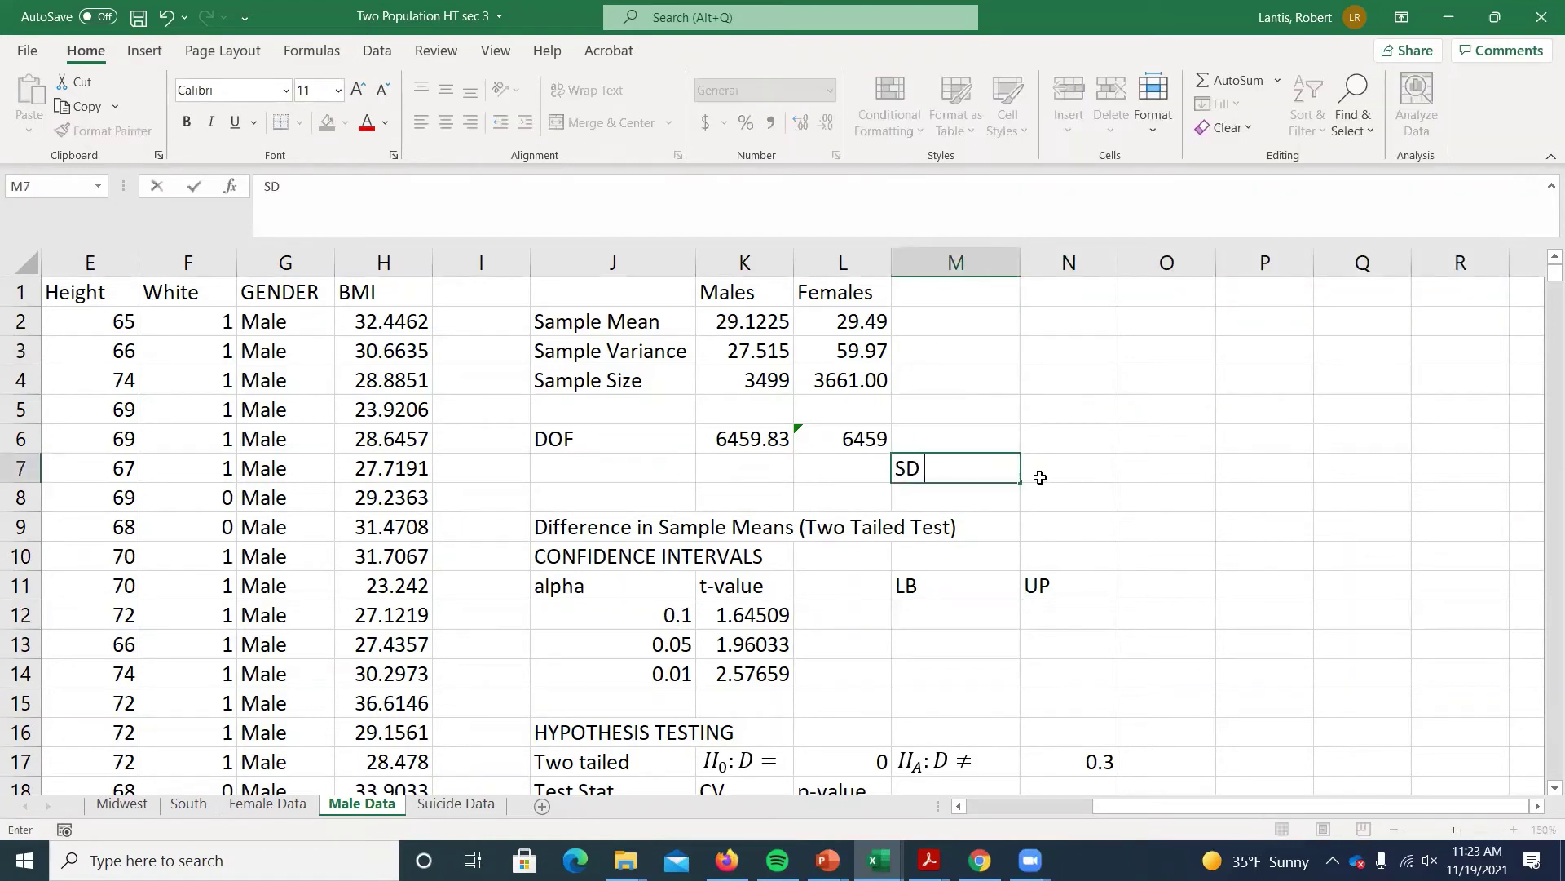
{"action": "type", "text": " of S"}
{"action": "key", "text": "BackSpace"}
{"action": "type", "text": "D"}
{"action": "key", "text": "BackSpace"}
{"action": "type", "text": "Sa"}
{"action": "type", "text": "Difference"}
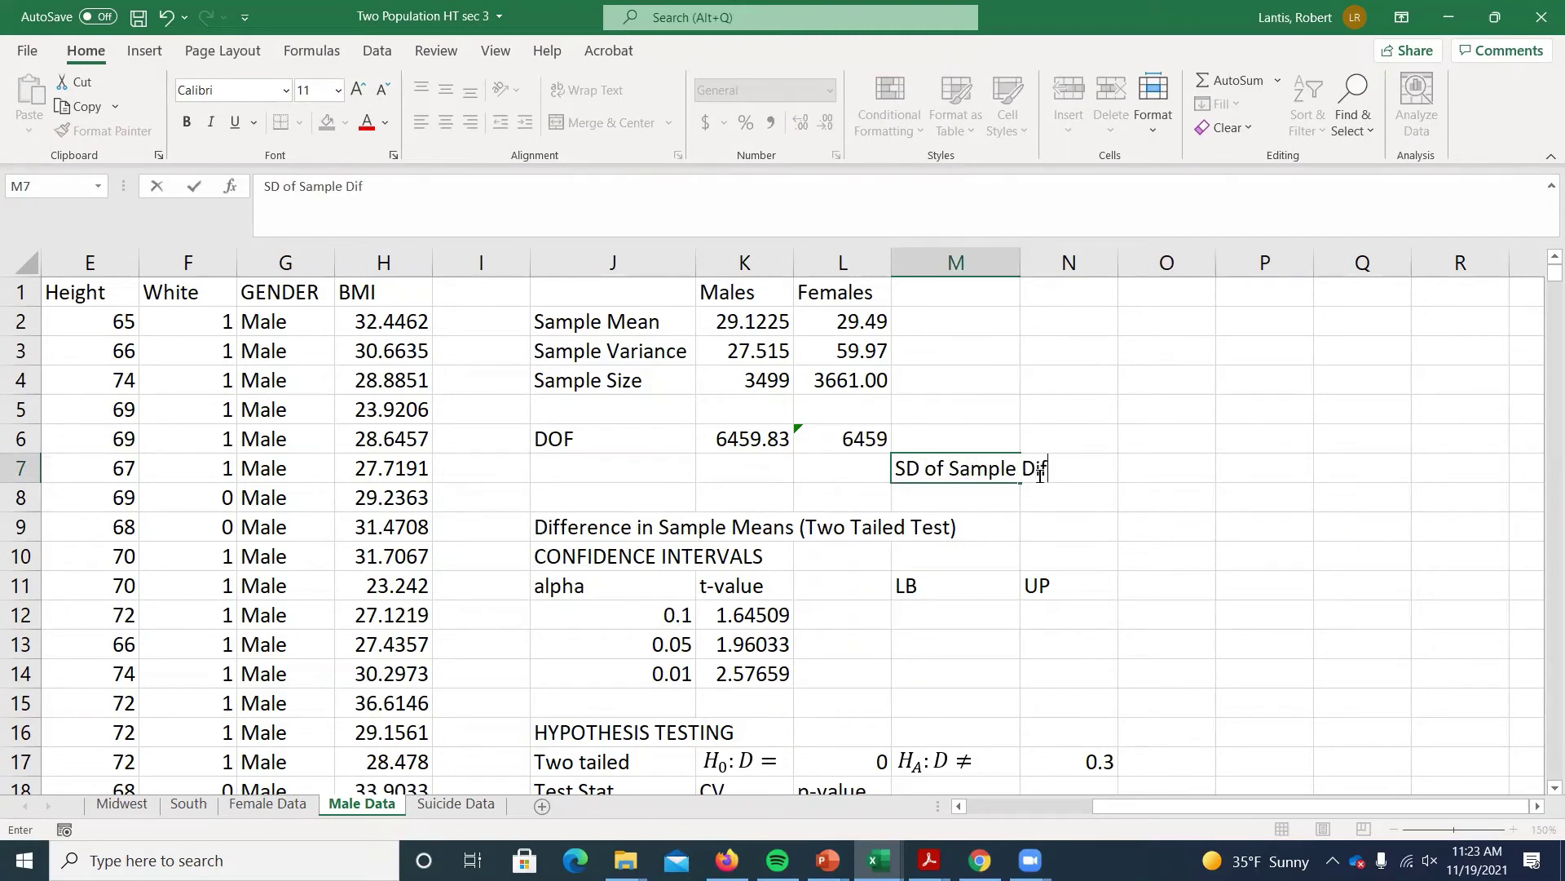
{"action": "key", "text": "Tab"}
Step: Enter =SQRT(K3/K4+L3/L4) in O7 to compute the standard deviation of the sample difference
{"action": "key", "text": "Tab"}
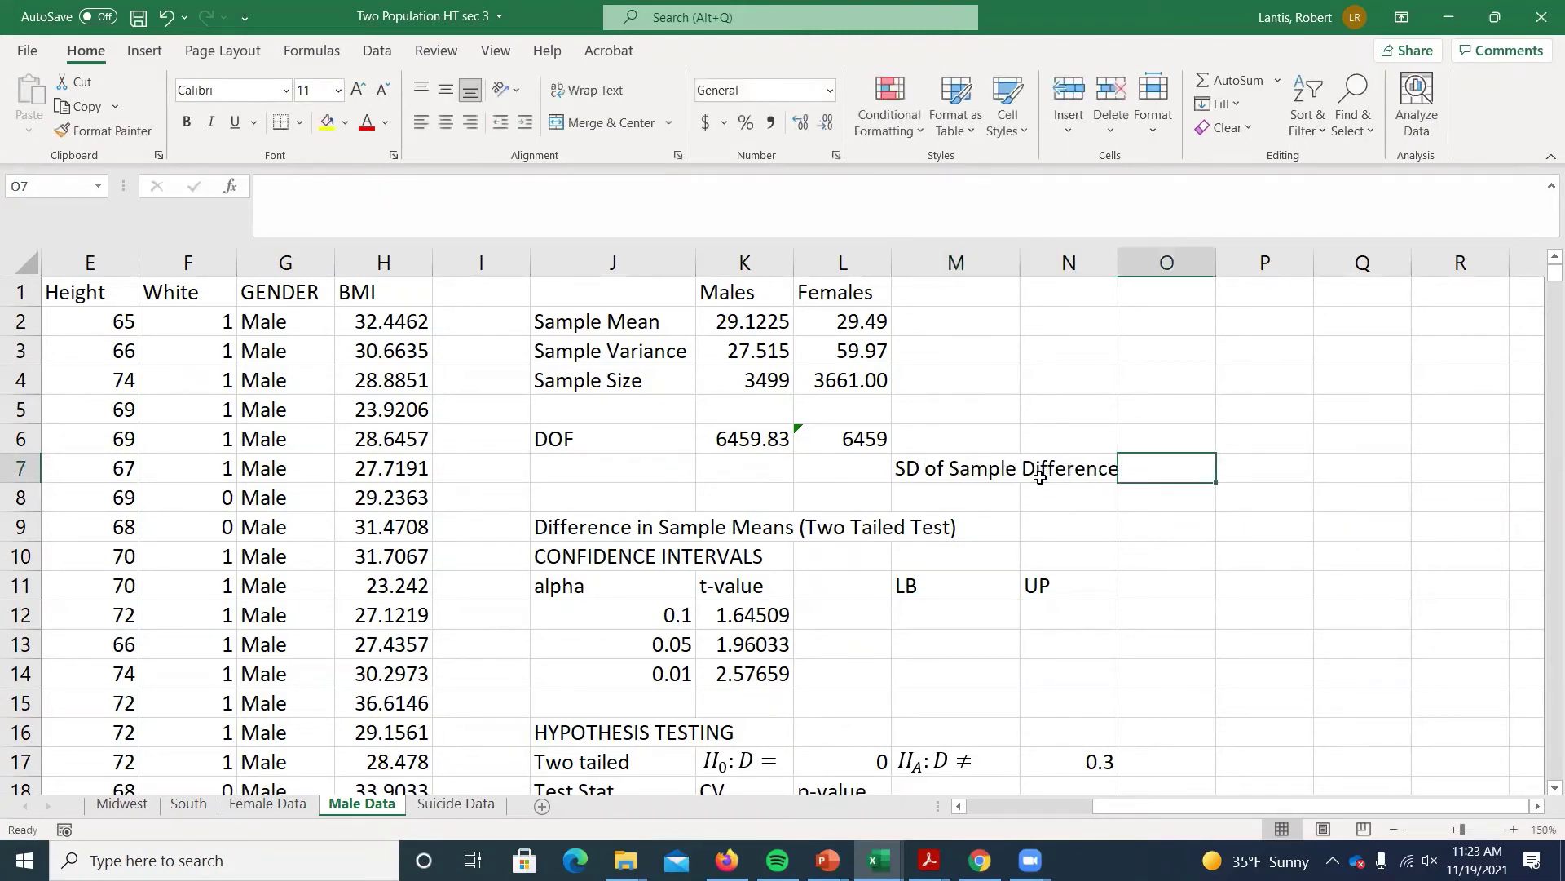
{"action": "type", "text": "="}
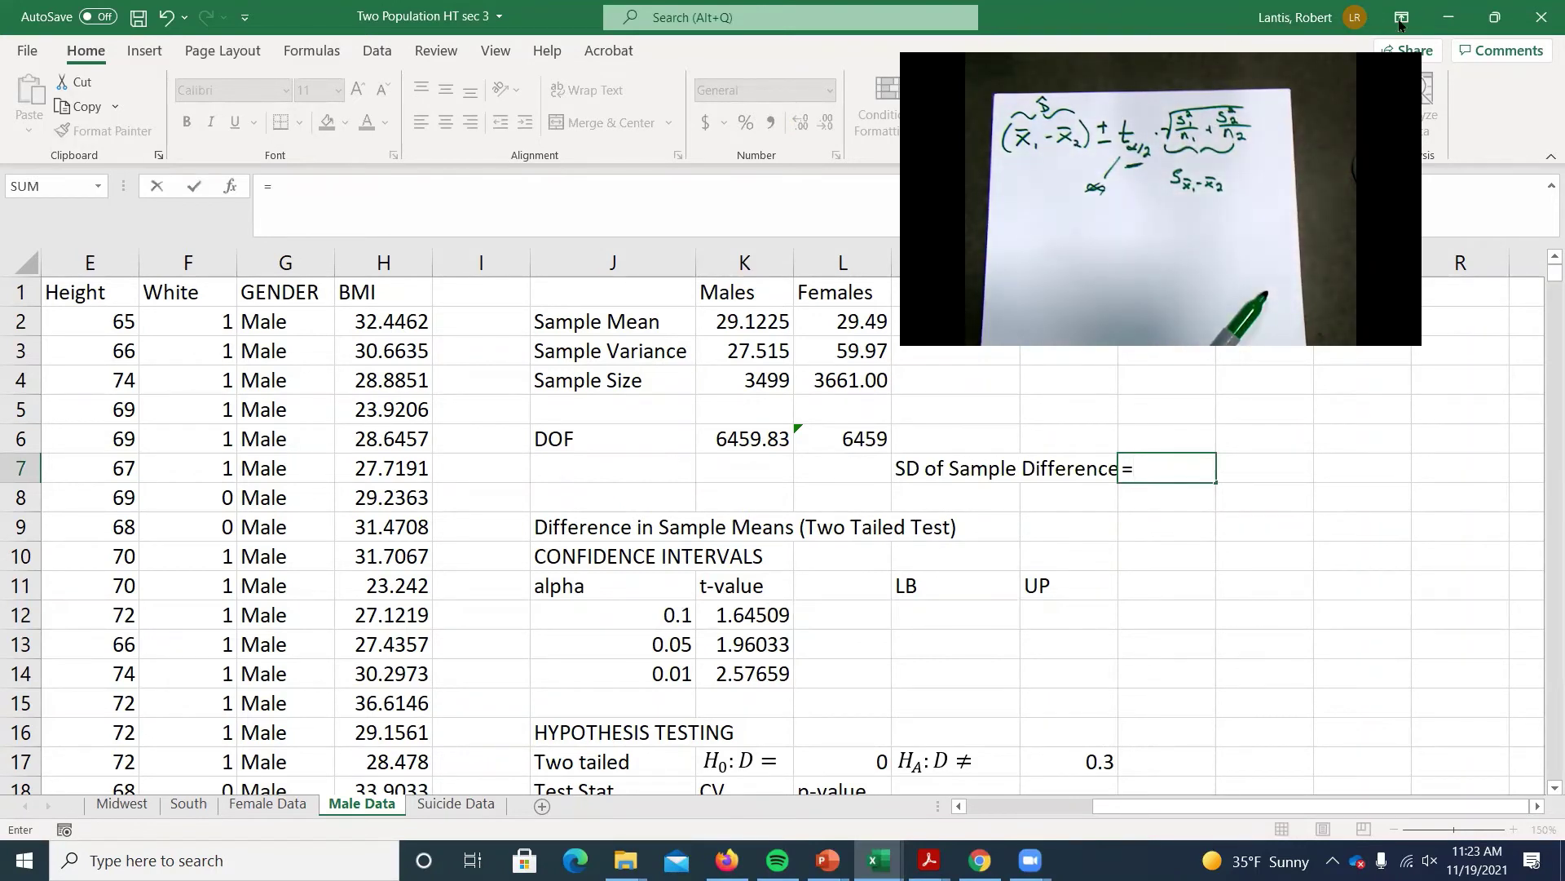
{"action": "type", "text": "sqrt("}
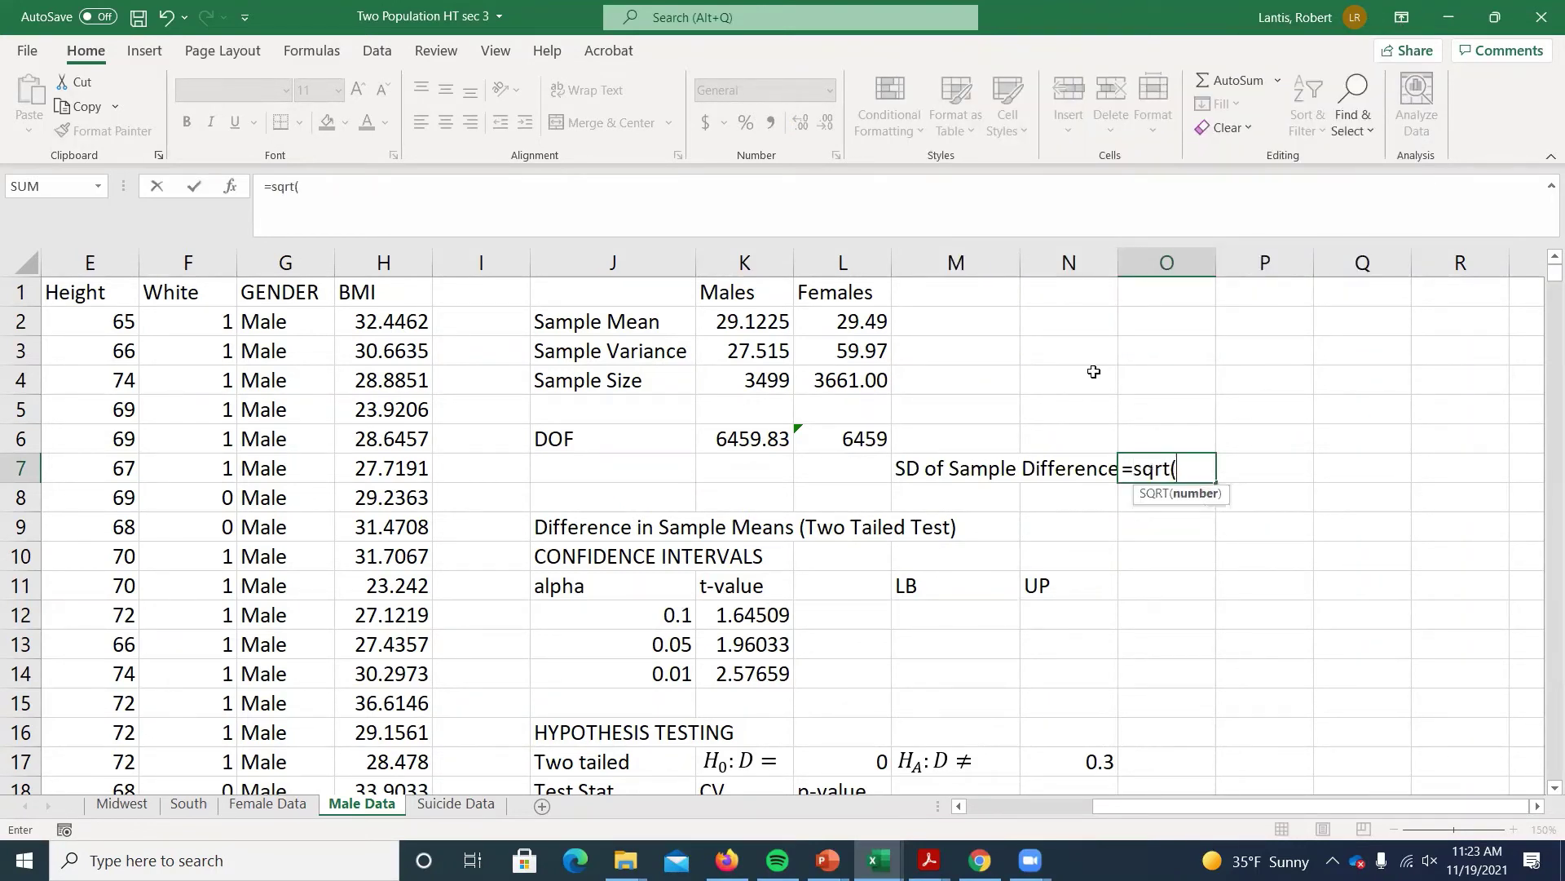
{"action": "left_click", "coordinate": [717, 350]}
{"action": "type", "text": "/"}
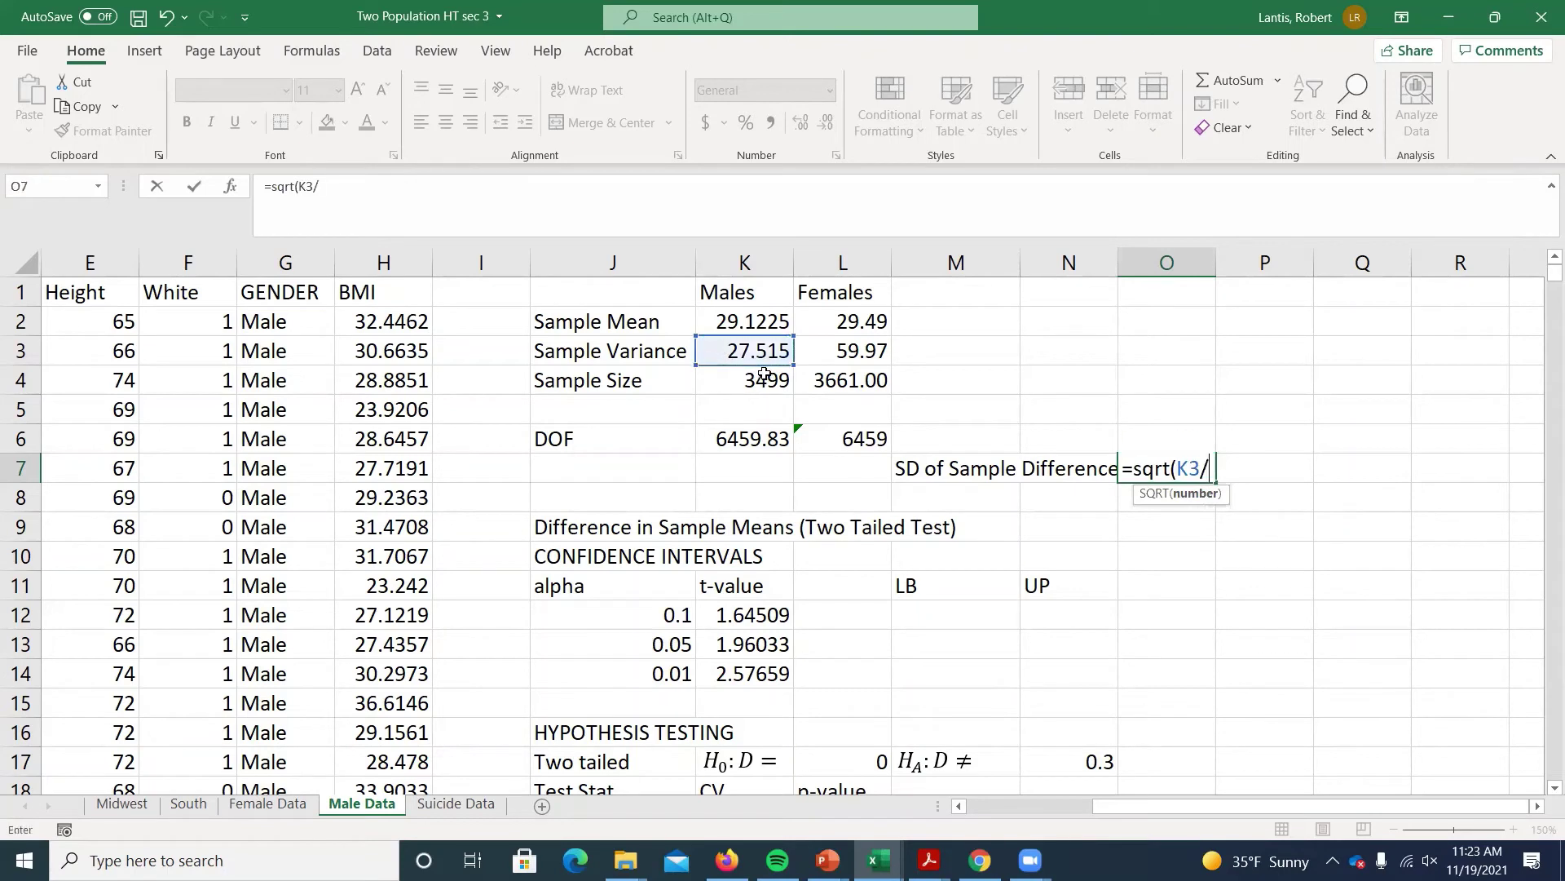
{"action": "left_click", "coordinate": [752, 379]}
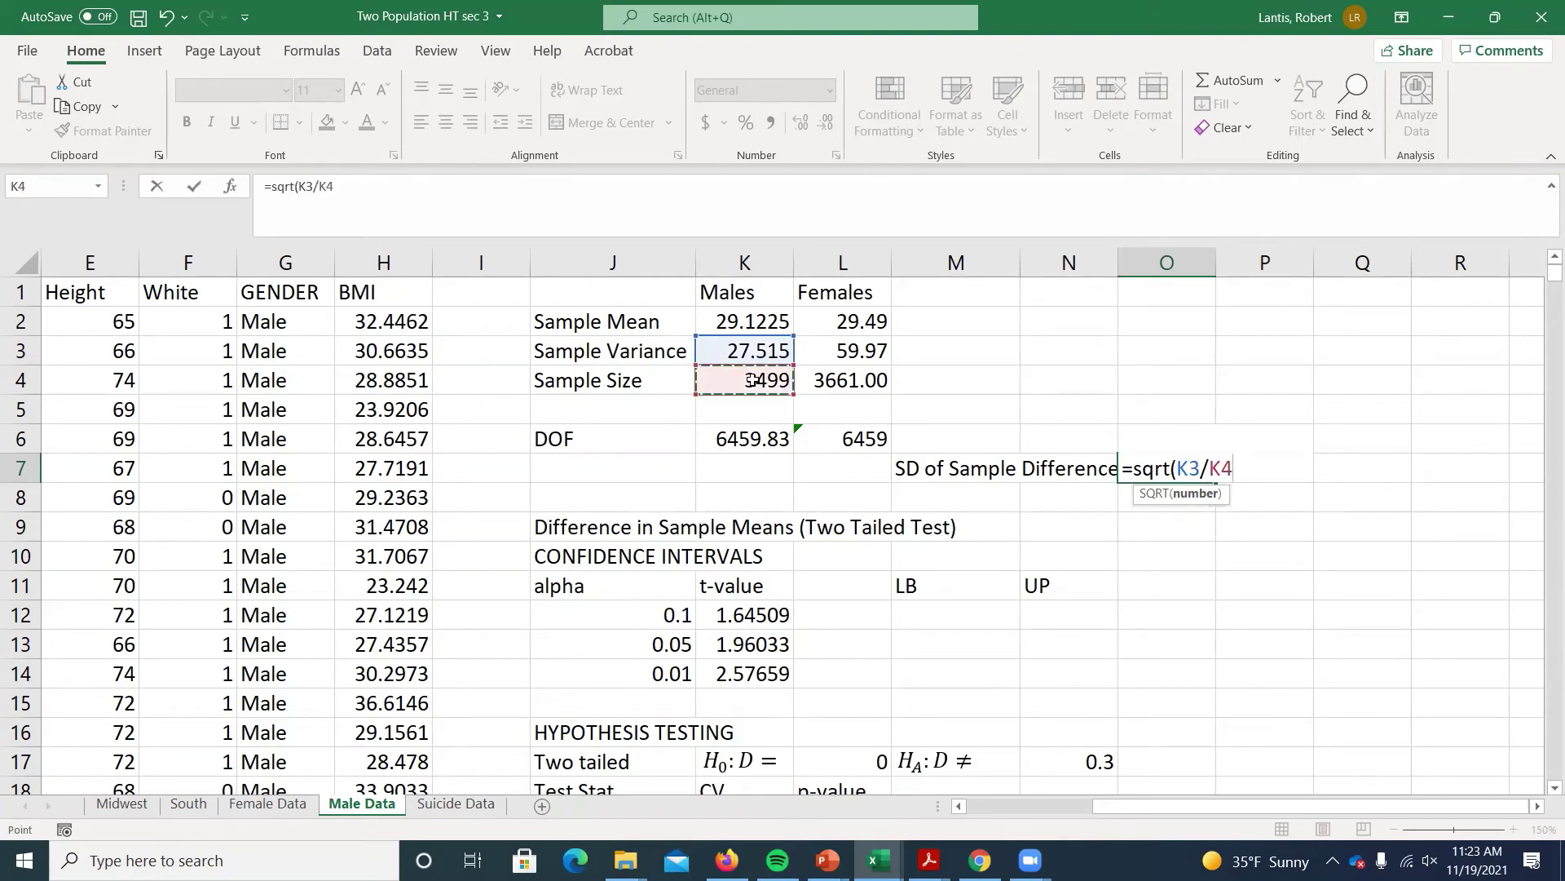
{"action": "type", "text": "+"}
{"action": "left_click", "coordinate": [856, 351]}
{"action": "type", "text": "/"}
{"action": "left_click", "coordinate": [853, 381]}
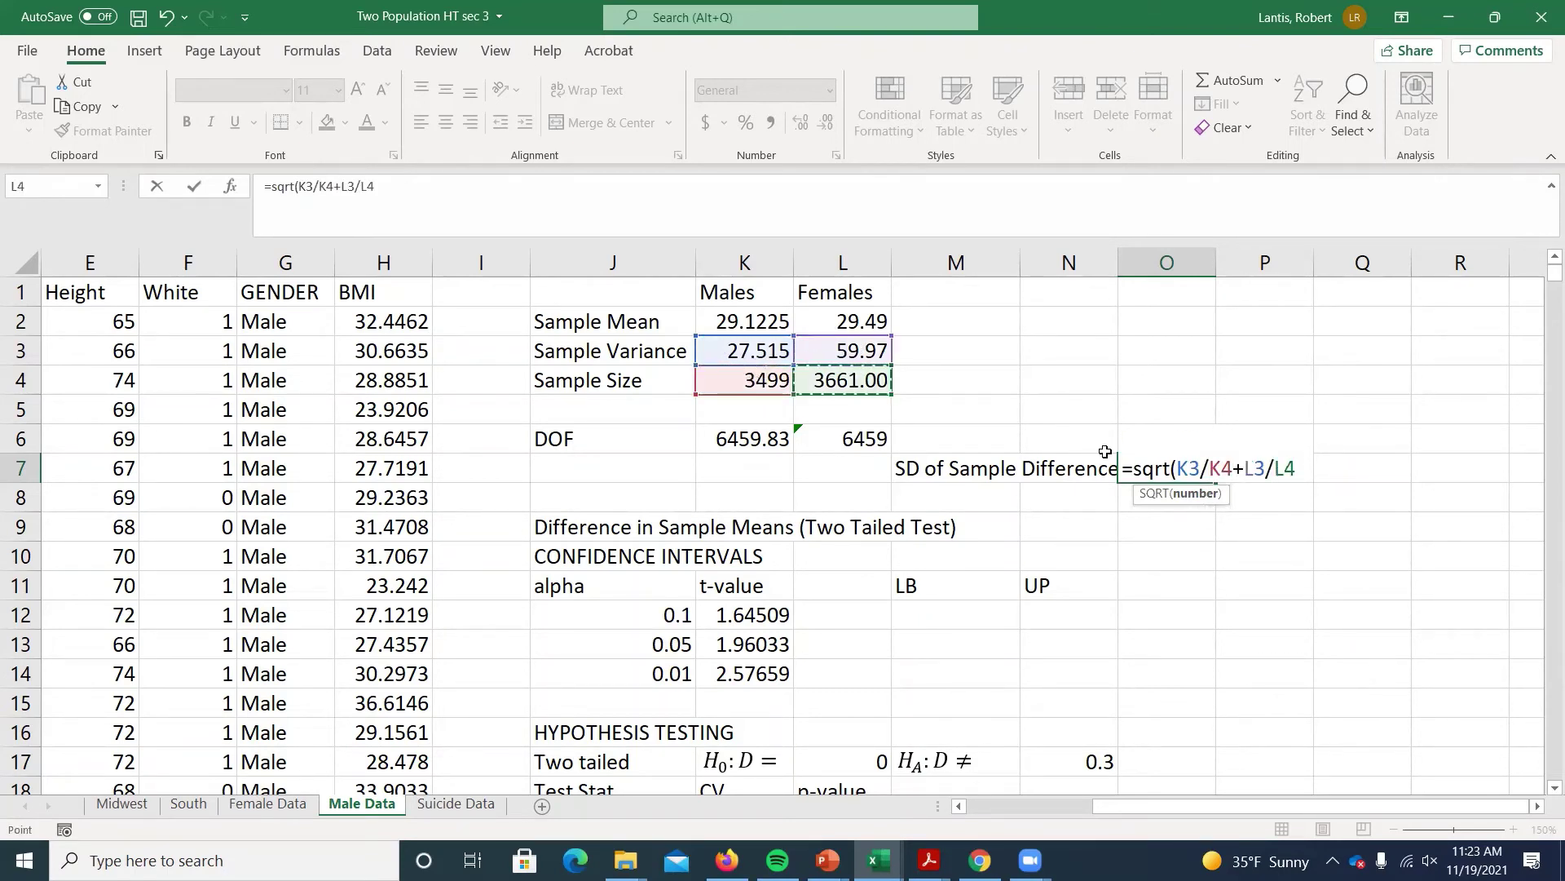
{"action": "type", "text": ")"}
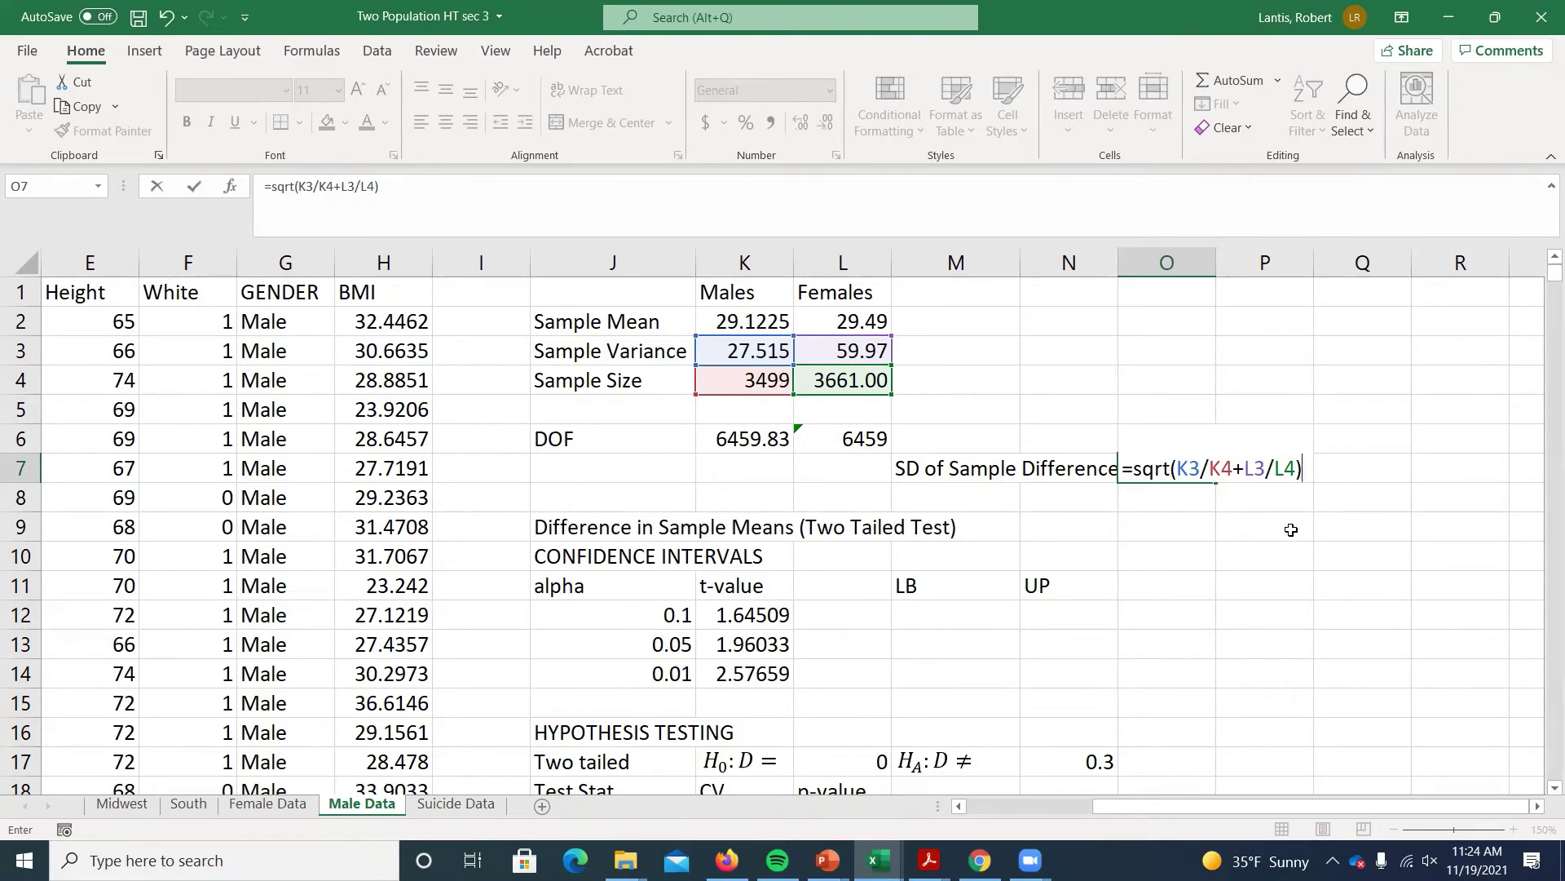
{"action": "key", "text": "Return"}
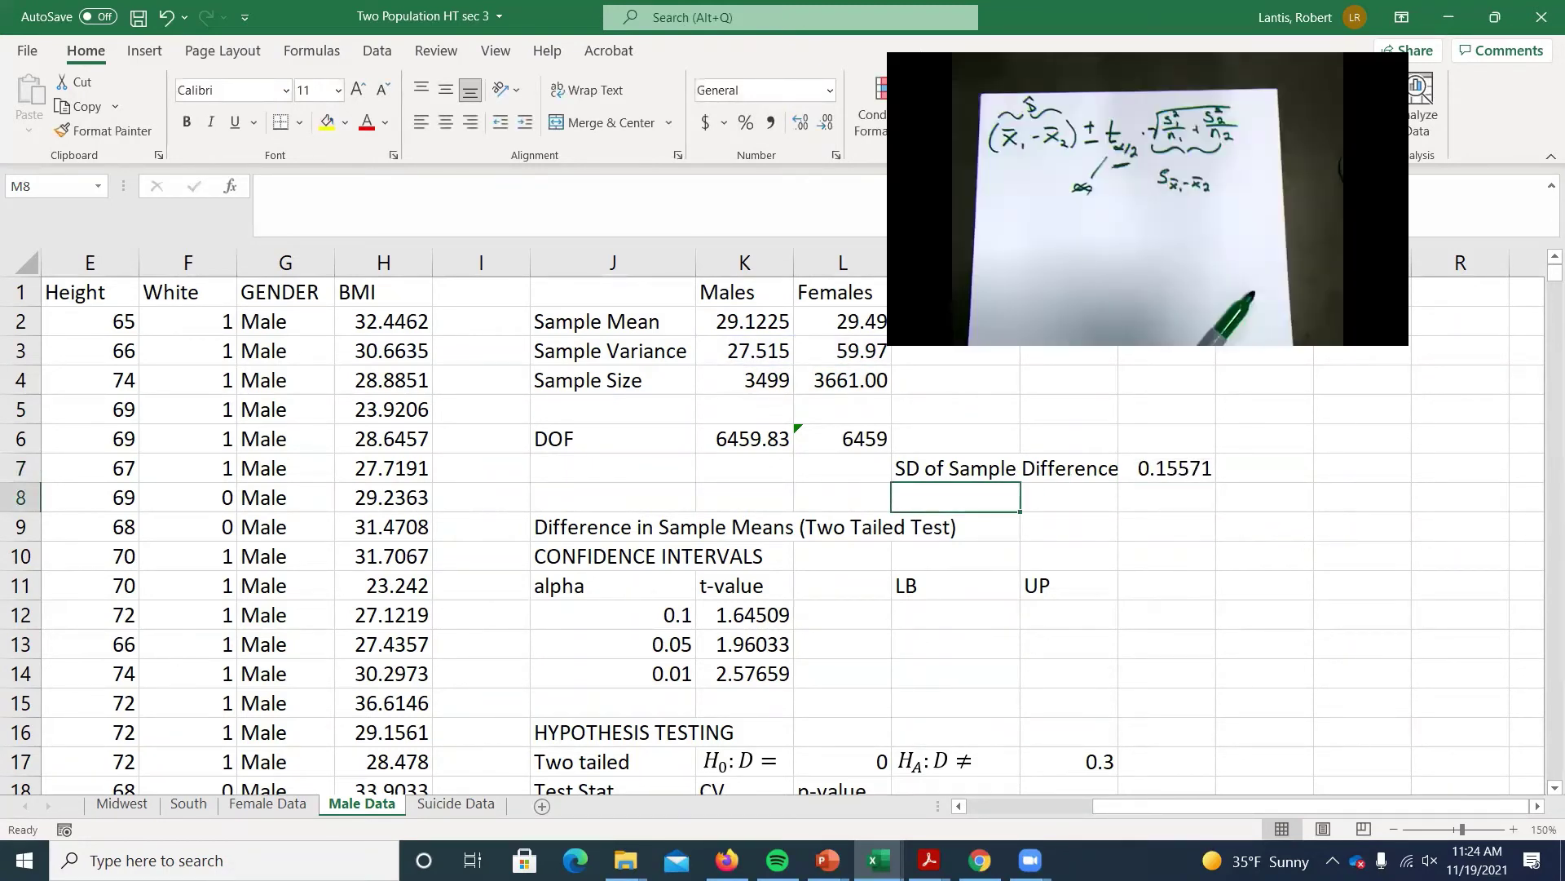
Step: Write the lower-bound formula =(K2-L2)-K12*O7 in cell M12 under LB
{"action": "left_click", "coordinate": [939, 613]}
{"action": "type", "text": "("}
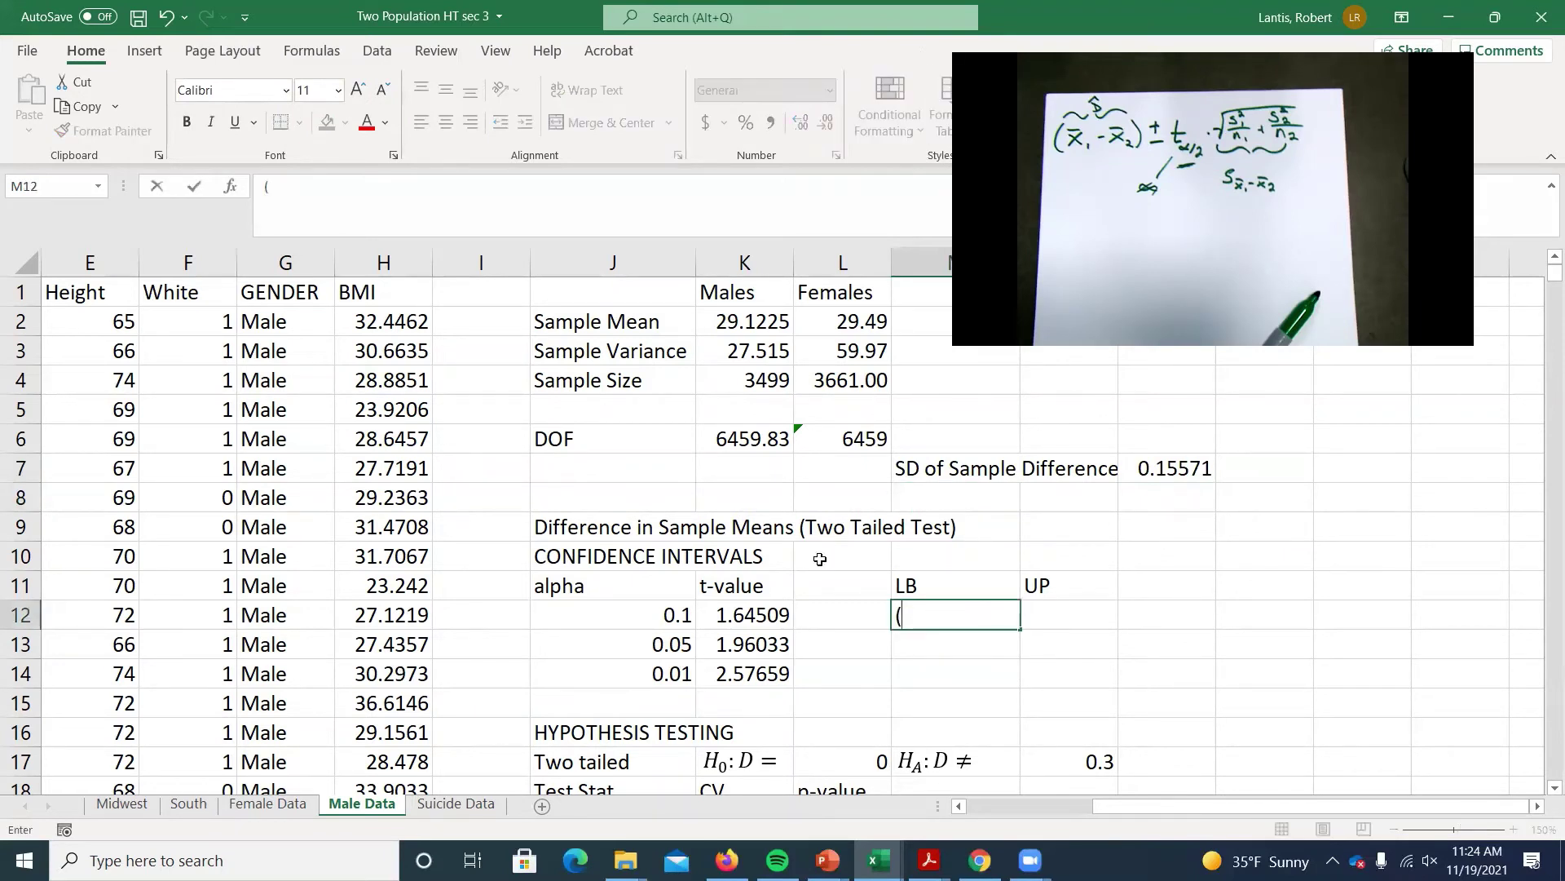
{"action": "left_click", "coordinate": [754, 321]}
{"action": "double_click", "coordinate": [901, 615]}
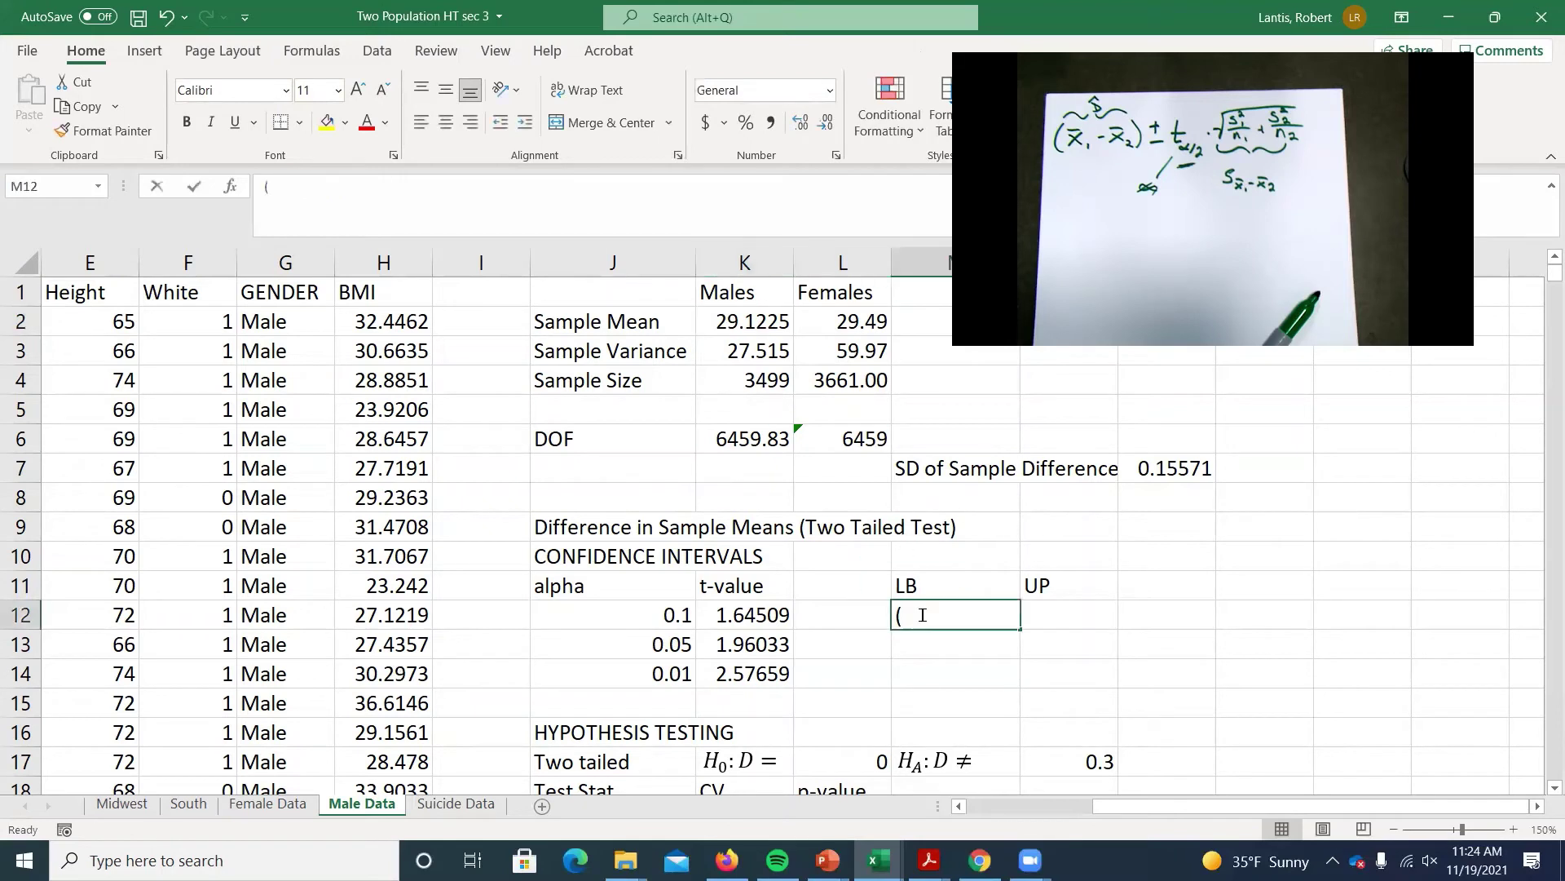
{"action": "type", "text": "="}
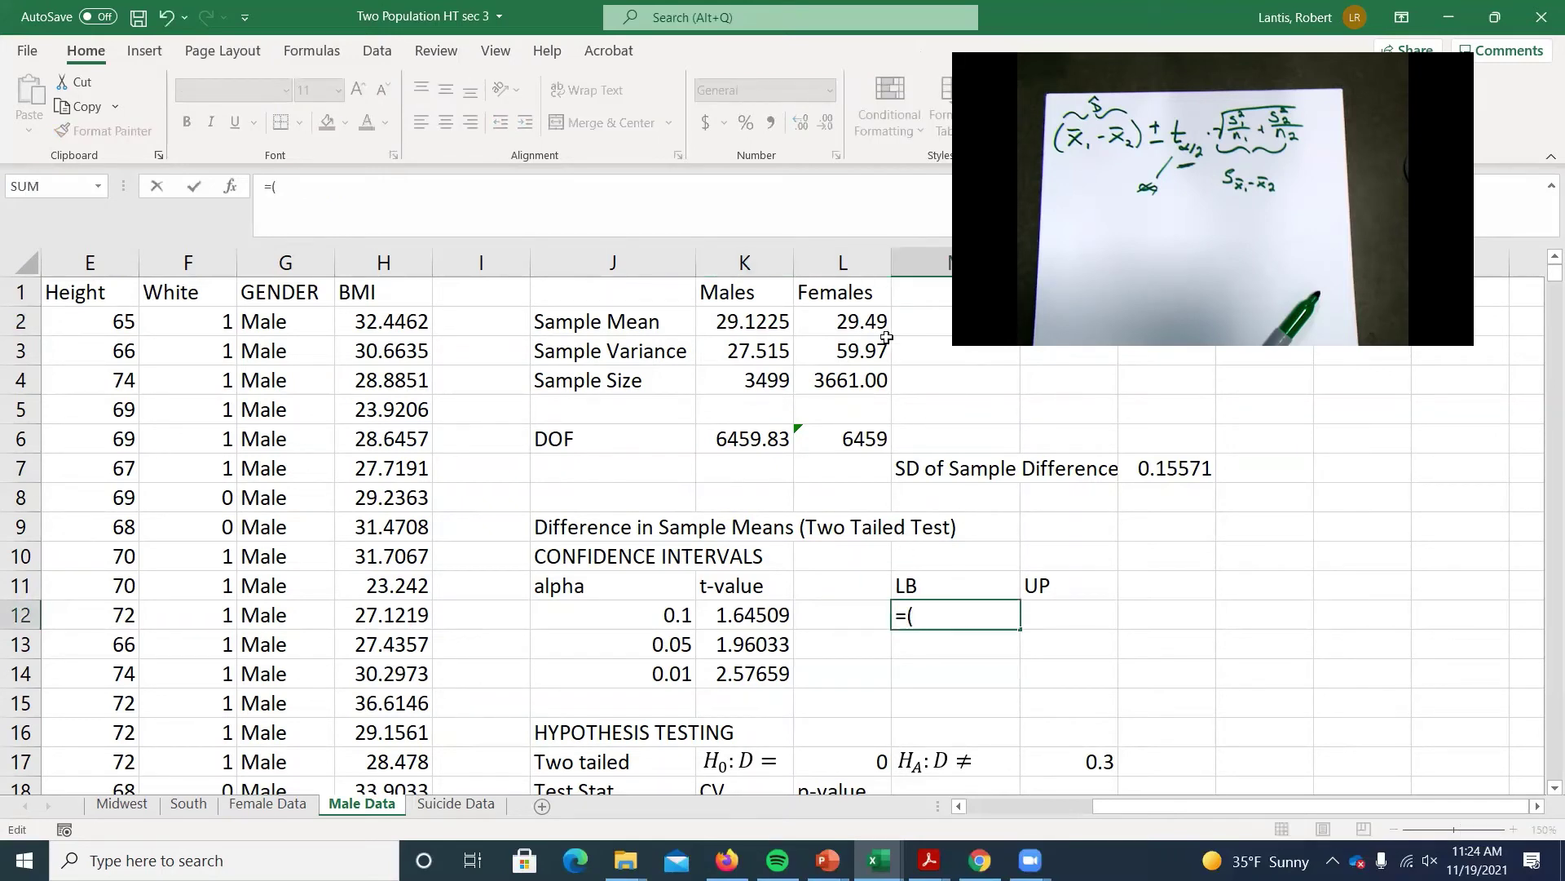
{"action": "left_click", "coordinate": [731, 324]}
{"action": "type", "text": "-"}
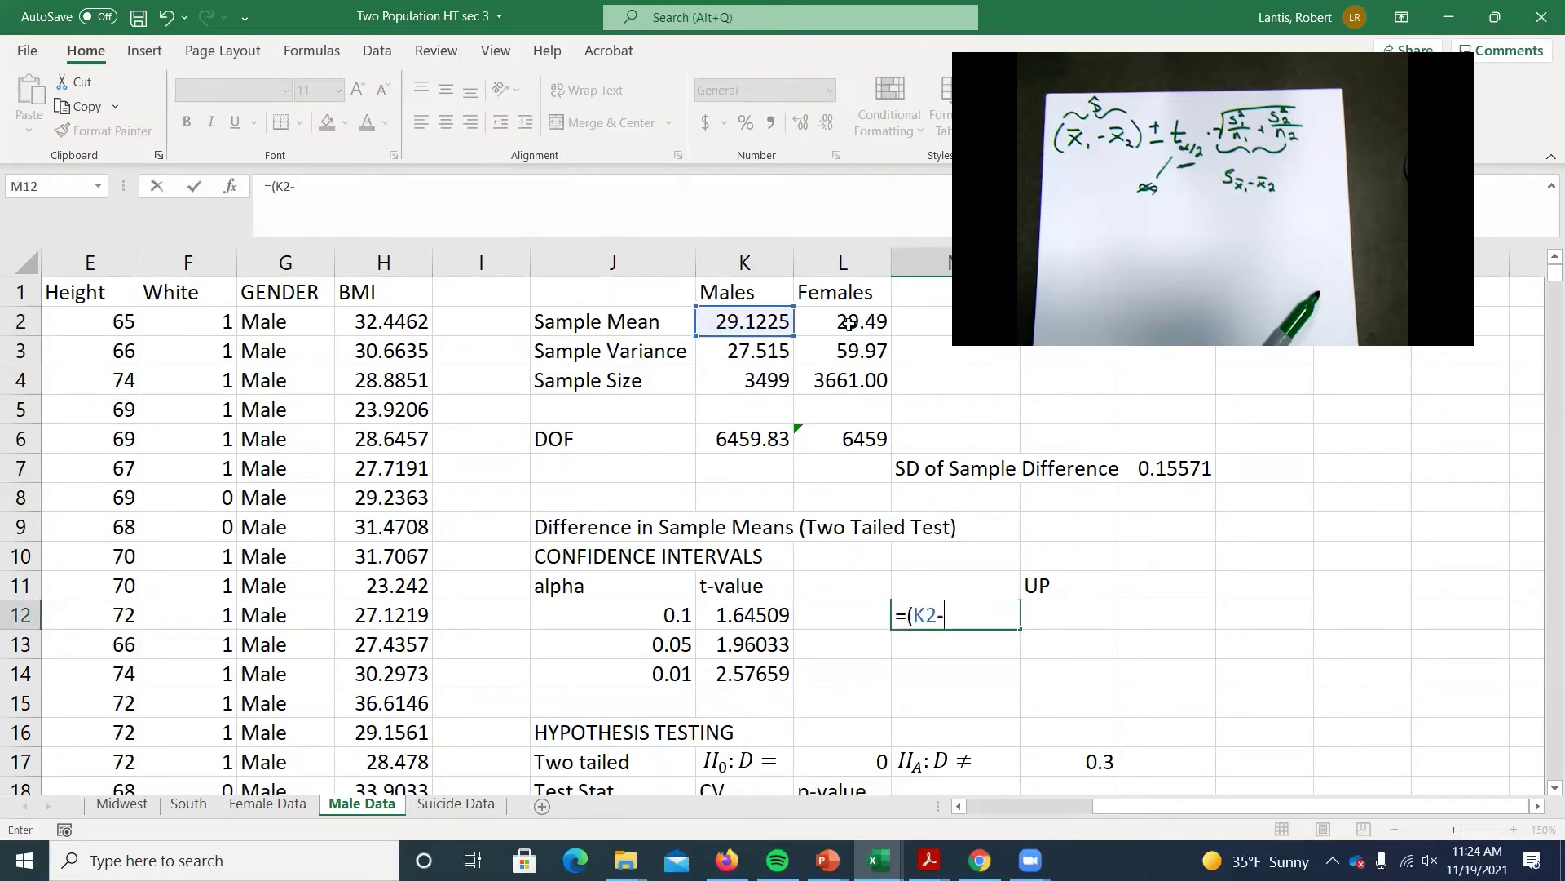
{"action": "left_click", "coordinate": [849, 324]}
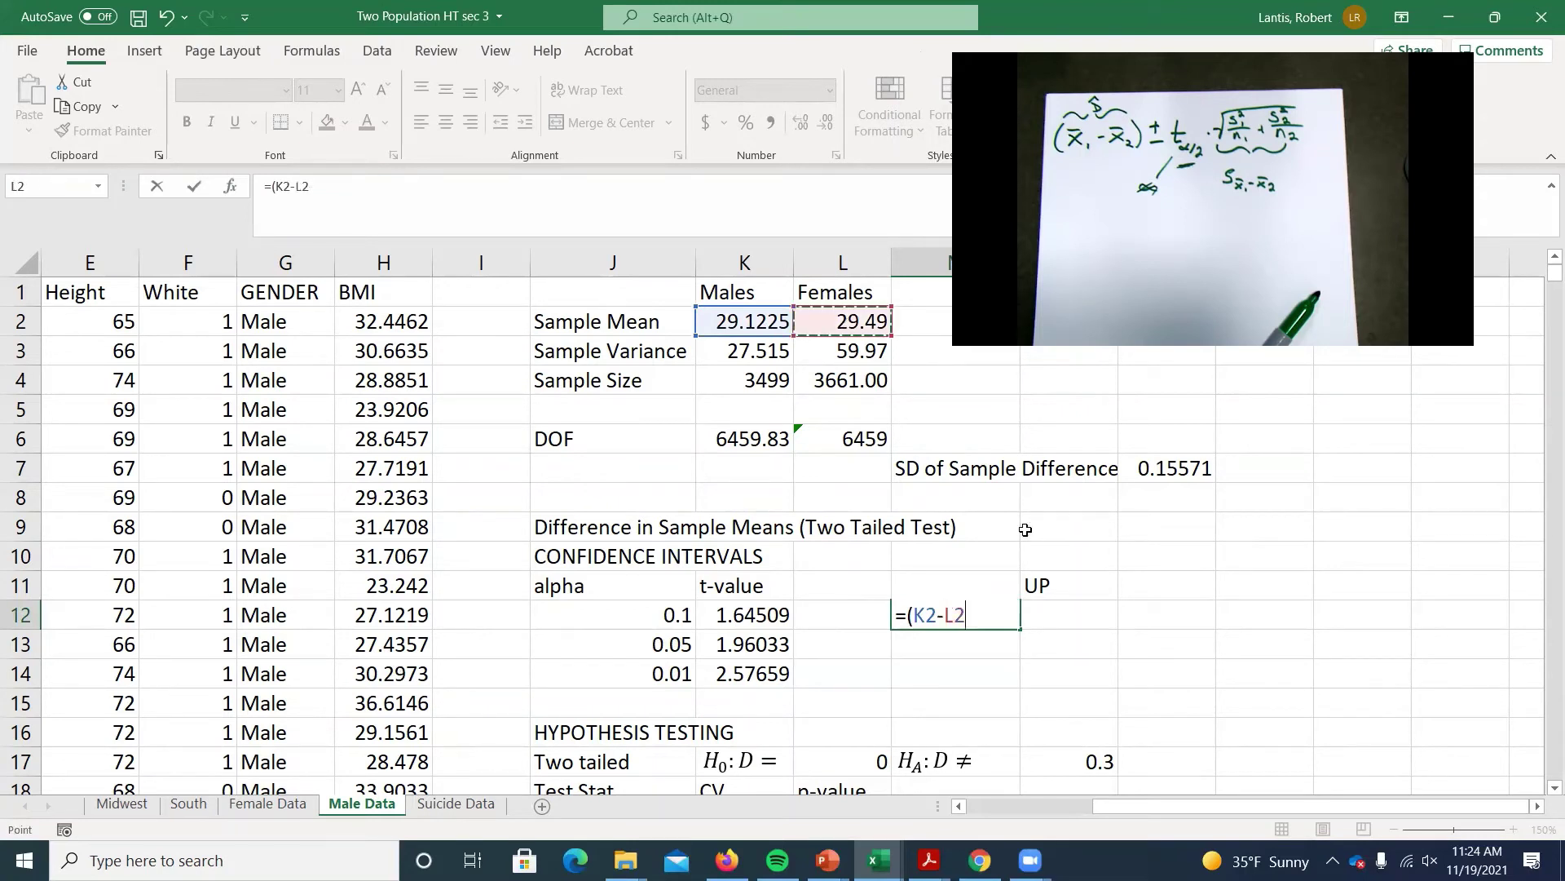
{"action": "type", "text": ")-"}
{"action": "left_click", "coordinate": [768, 613]}
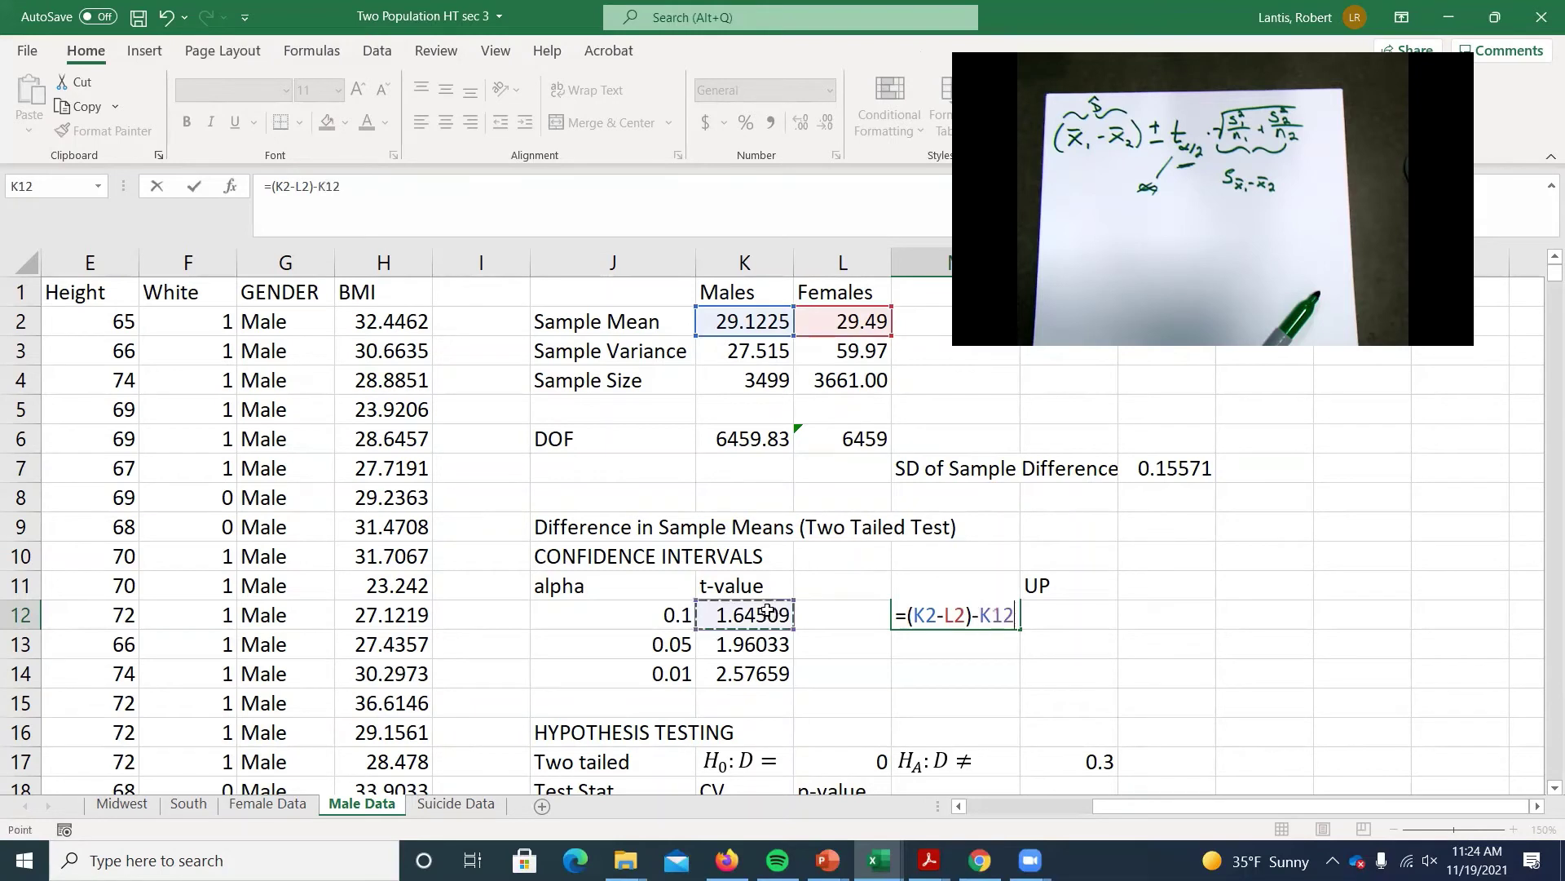
{"action": "type", "text": "*"}
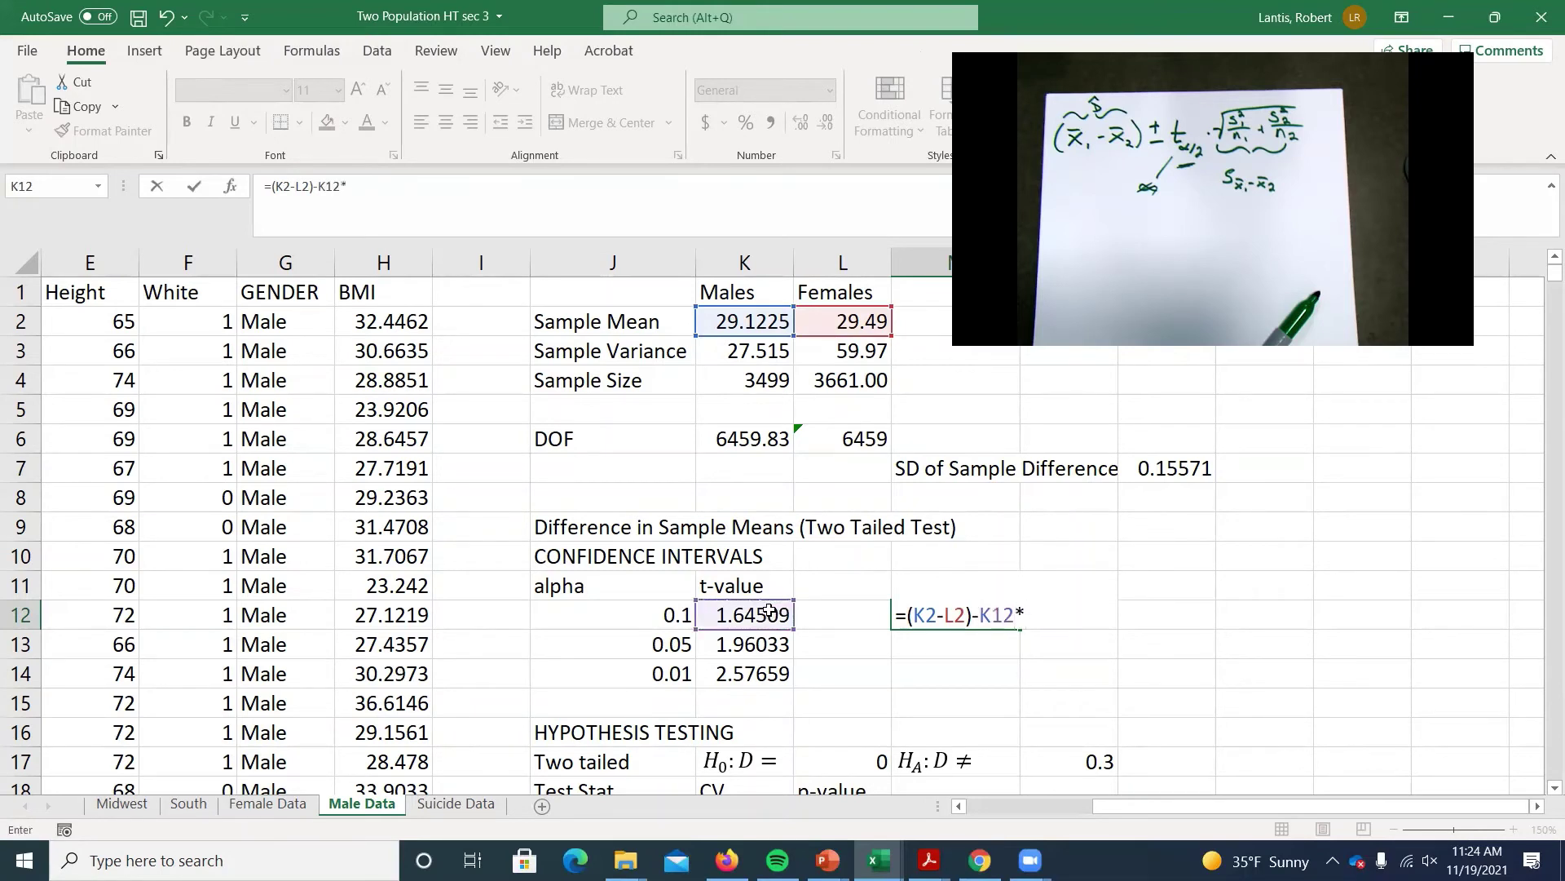
{"action": "left_click", "coordinate": [1182, 473]}
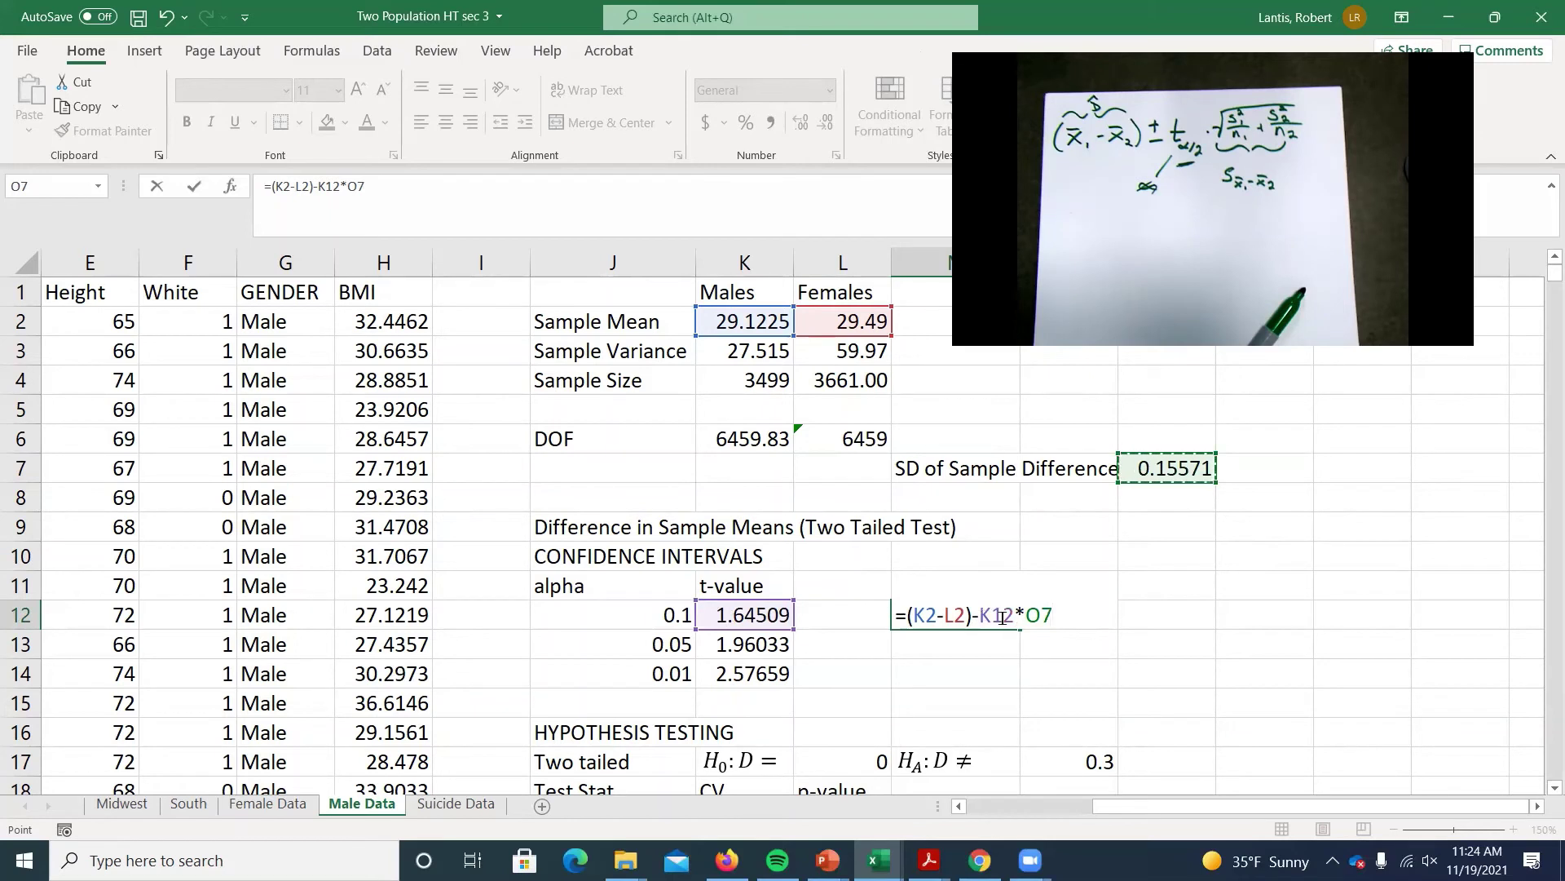
Step: Make the K2, L2 and O7 references absolute in the M12 formula, enter it and fill it down to M14
{"action": "left_click_drag", "start_coordinate": [913, 619], "coordinate": [961, 619]}
{"action": "key", "text": "F4"}
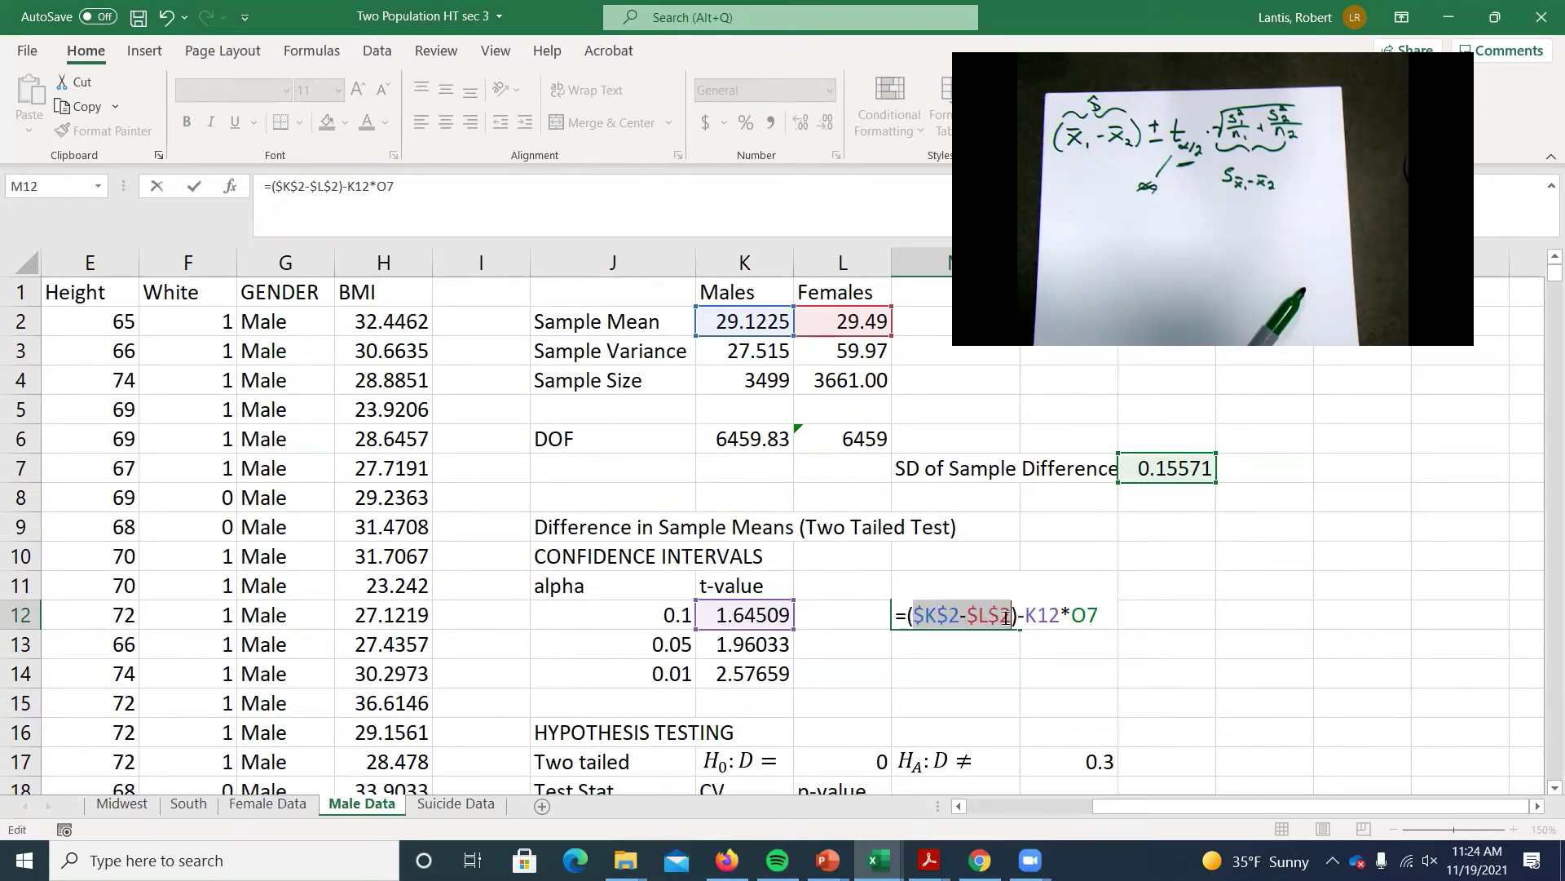
{"action": "left_click_drag", "start_coordinate": [1070, 617], "coordinate": [1098, 617]}
{"action": "key", "text": "F4"}
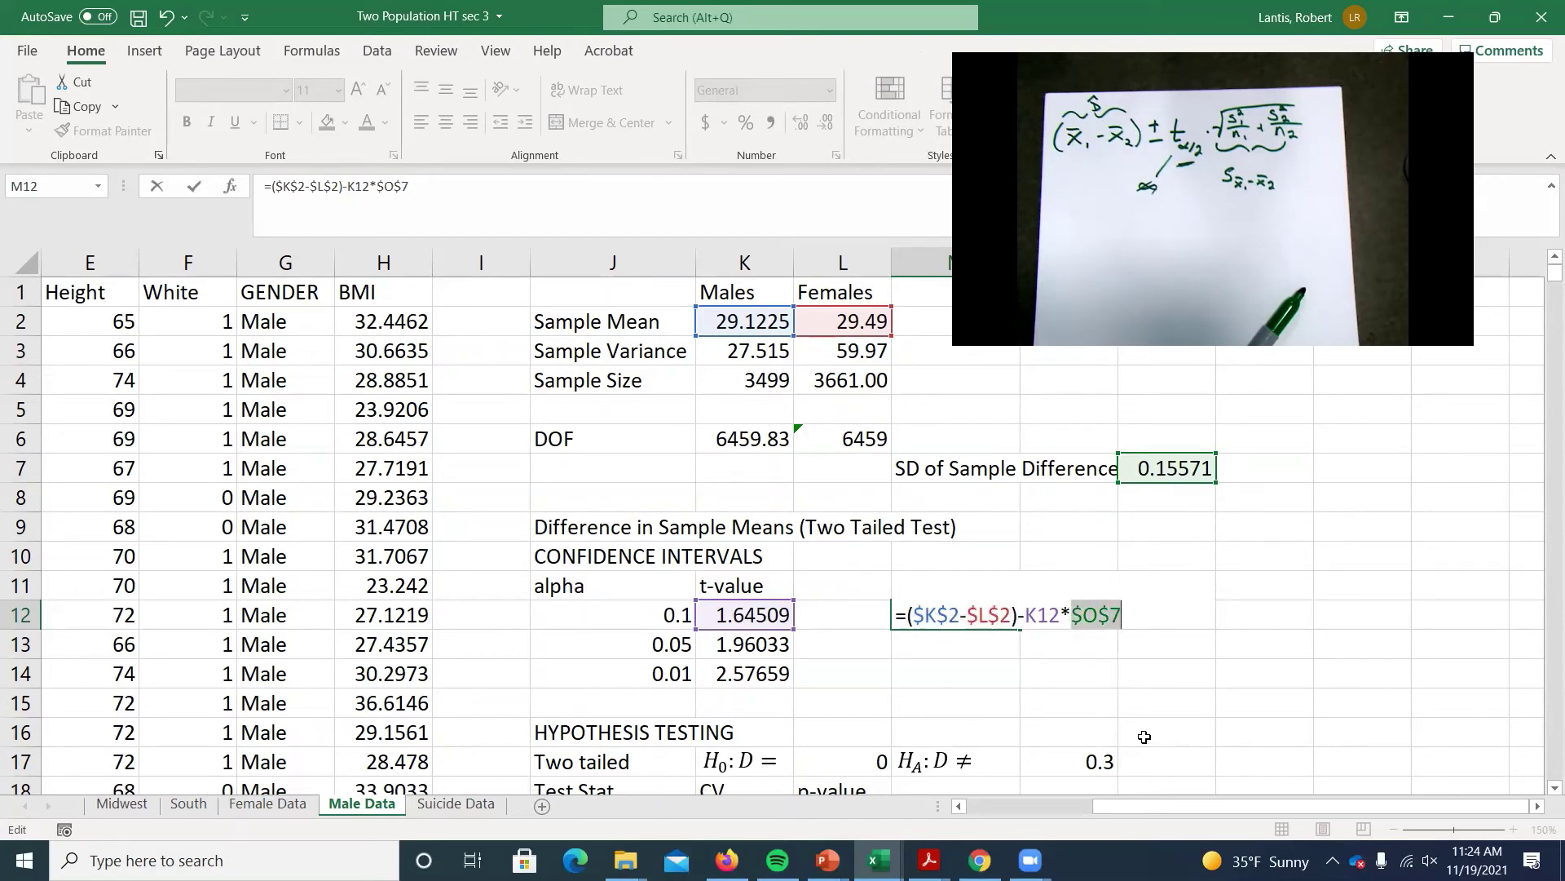
{"action": "key", "text": "Return"}
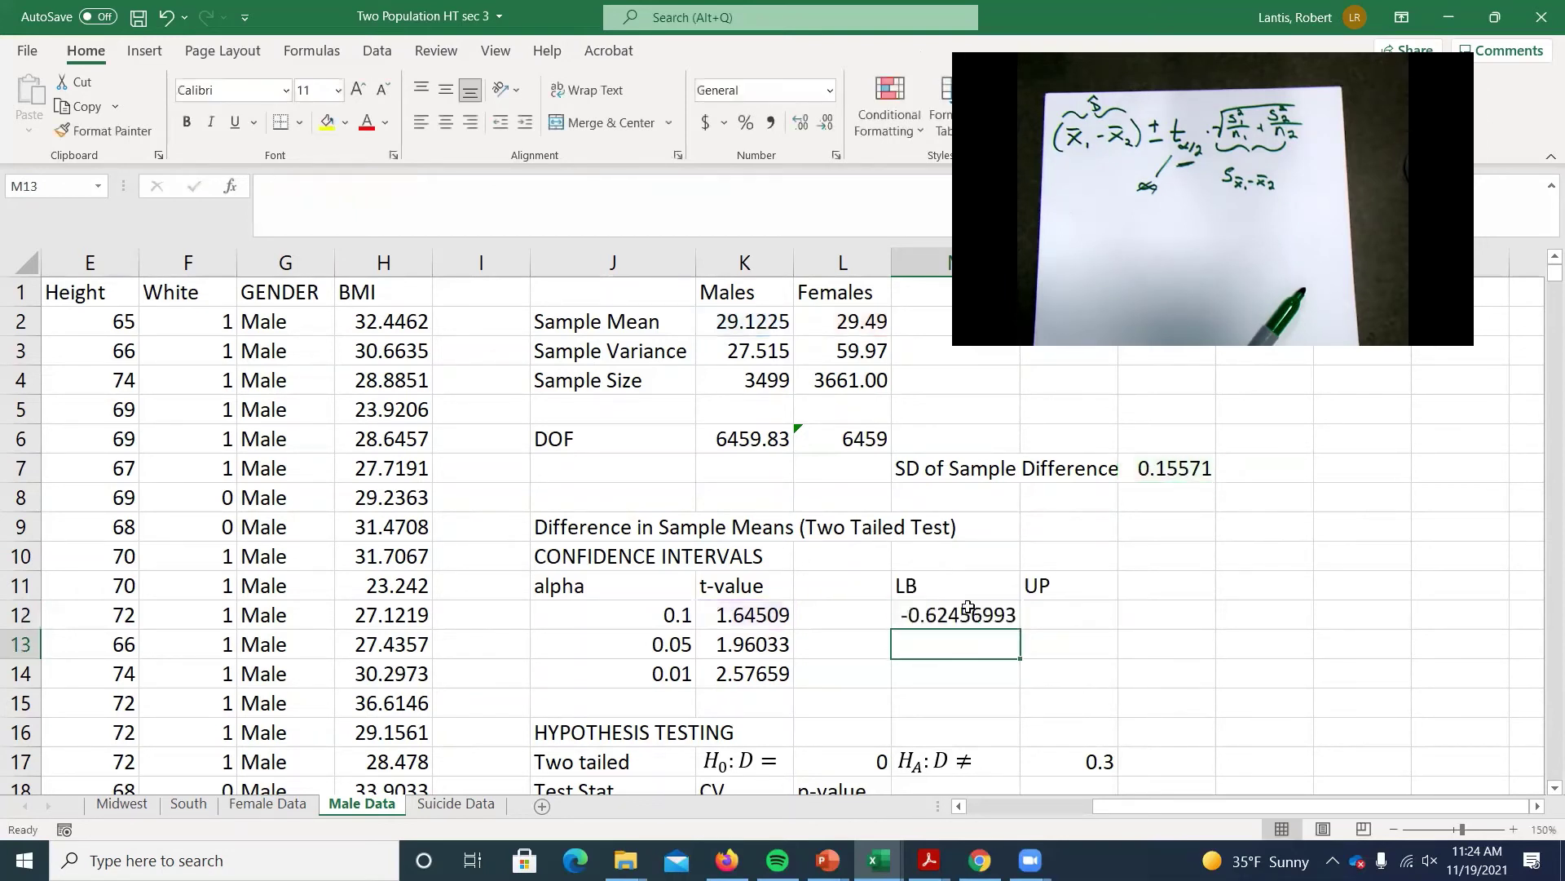
{"action": "left_click", "coordinate": [996, 618]}
{"action": "left_click_drag", "start_coordinate": [1018, 629], "coordinate": [1015, 676]}
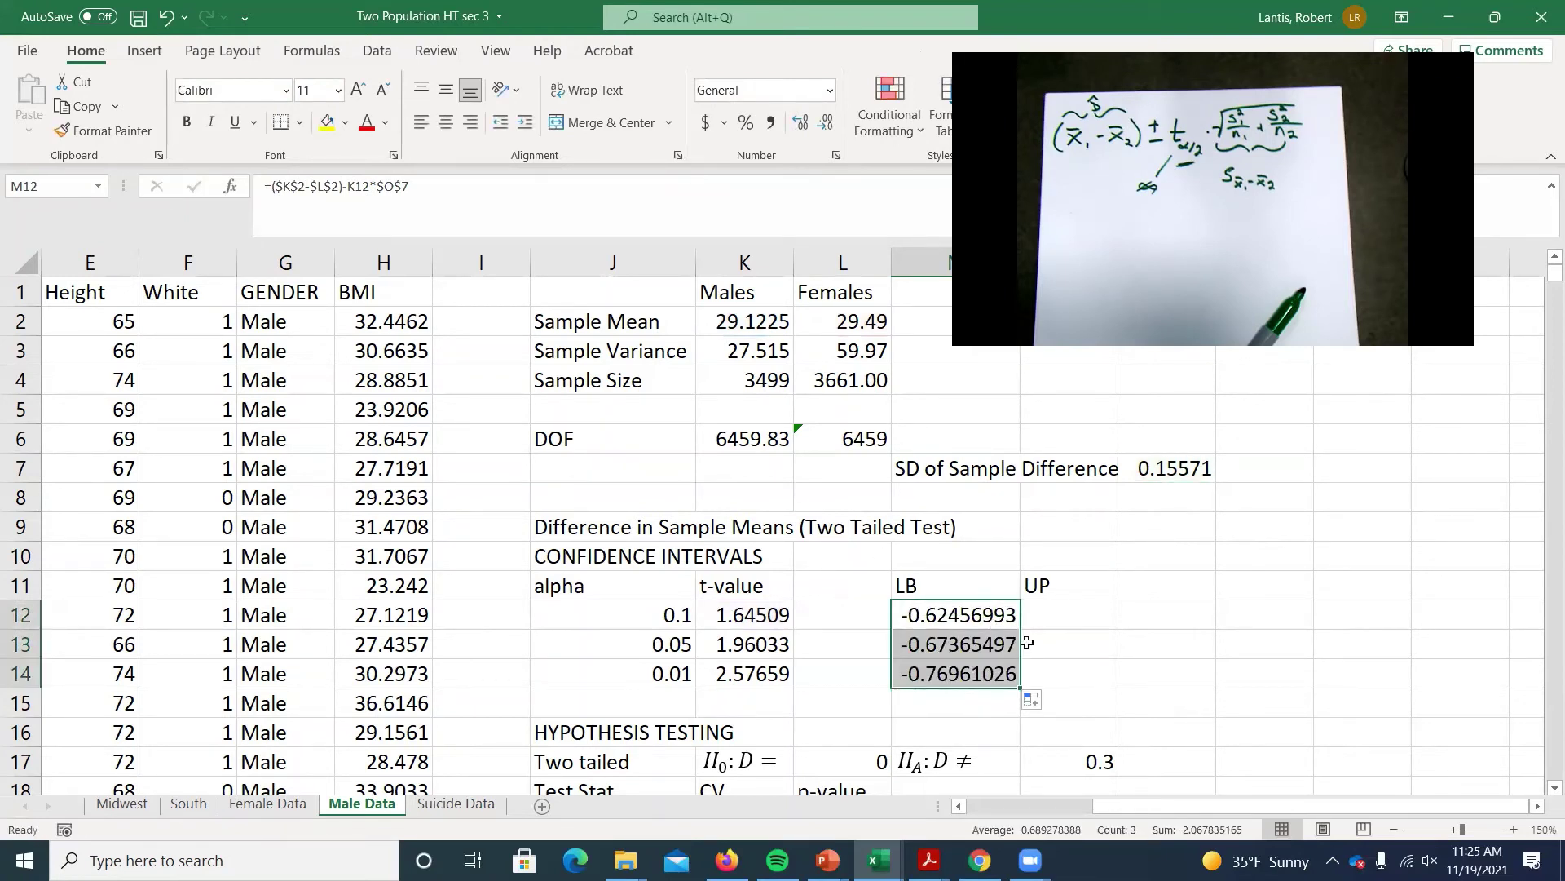
Step: Copy the text of the lower-bound formula in M12 and paste it into N12 under UP
{"action": "double_click", "coordinate": [987, 614]}
{"action": "left_click_drag", "start_coordinate": [896, 615], "coordinate": [1135, 620]}
{"action": "key", "text": "ctrl+c"}
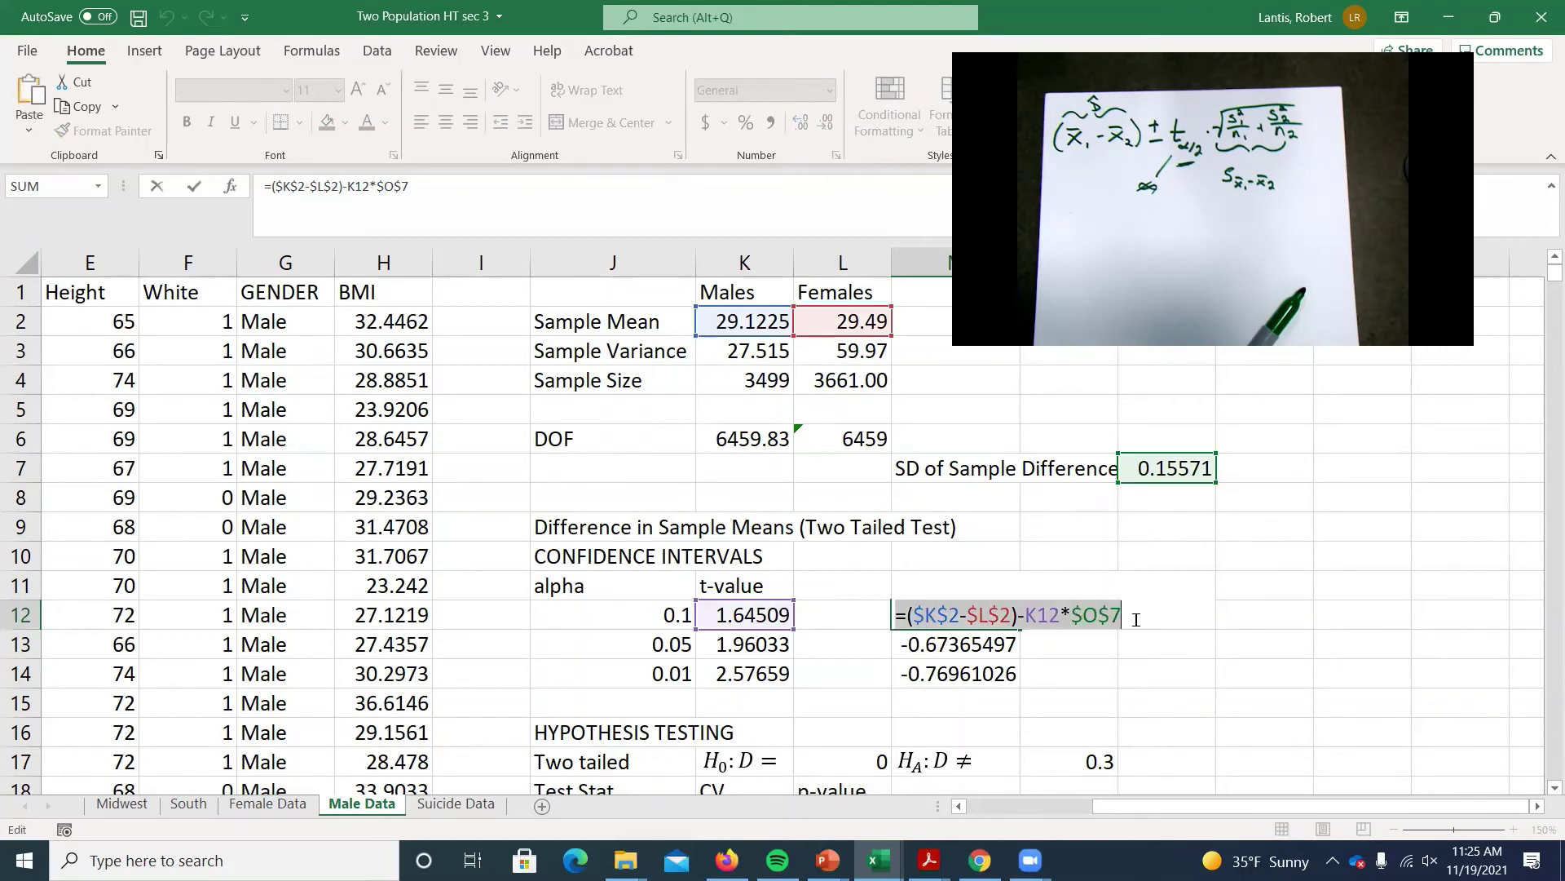
{"action": "key", "text": "Return"}
{"action": "left_click", "coordinate": [1043, 606]}
{"action": "key", "text": "ctrl+v"}
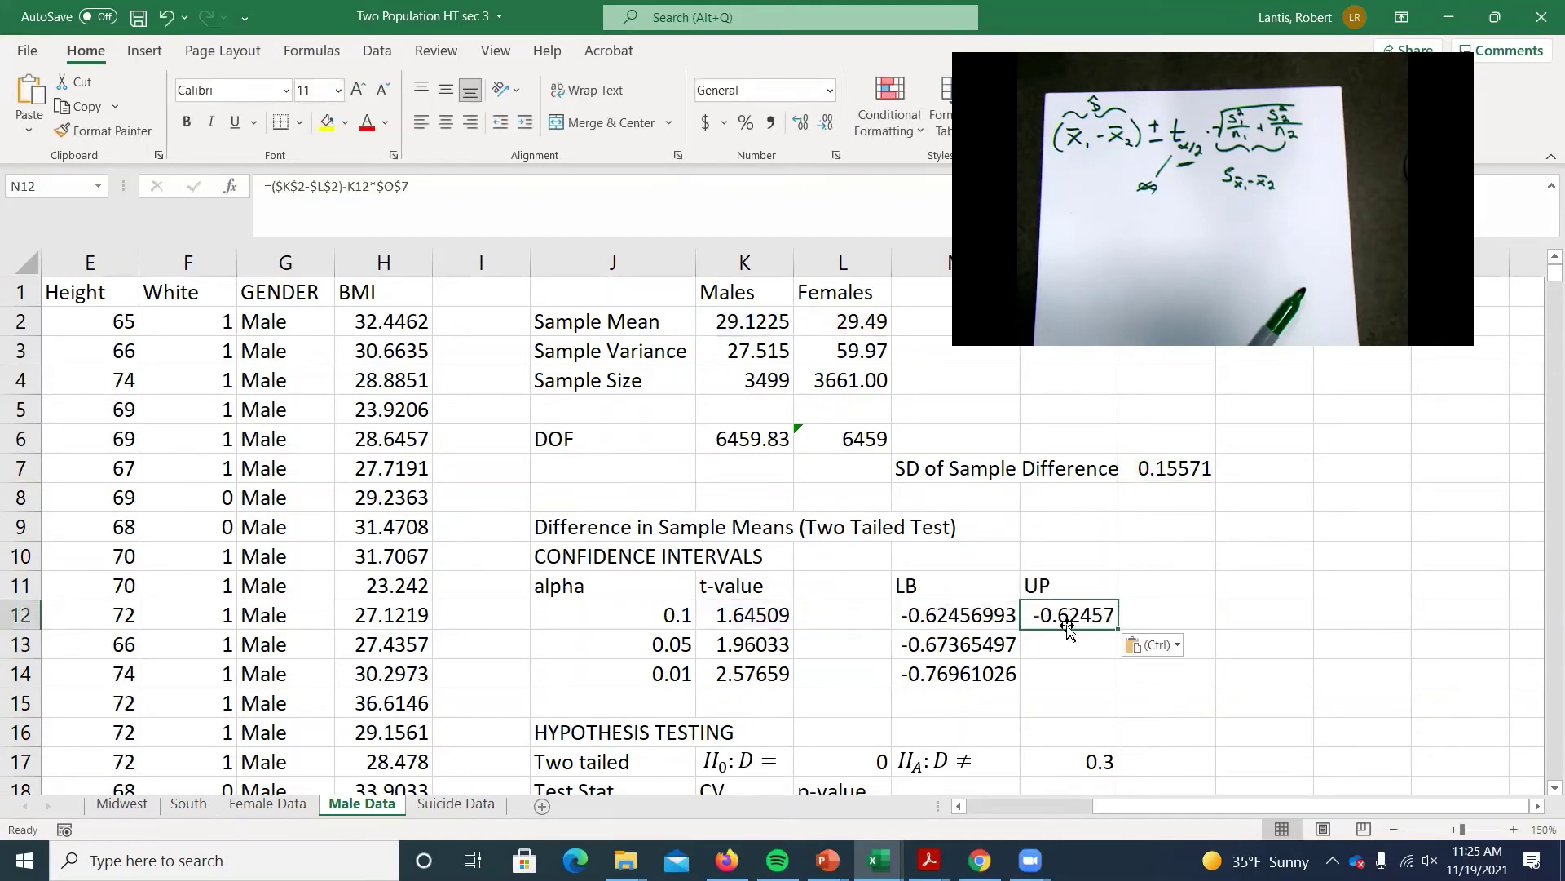
Step: Change the minus before K12 to a plus in the N12 formula, enter it and fill it down to N14
{"action": "double_click", "coordinate": [1062, 617]}
{"action": "left_click", "coordinate": [1145, 617]}
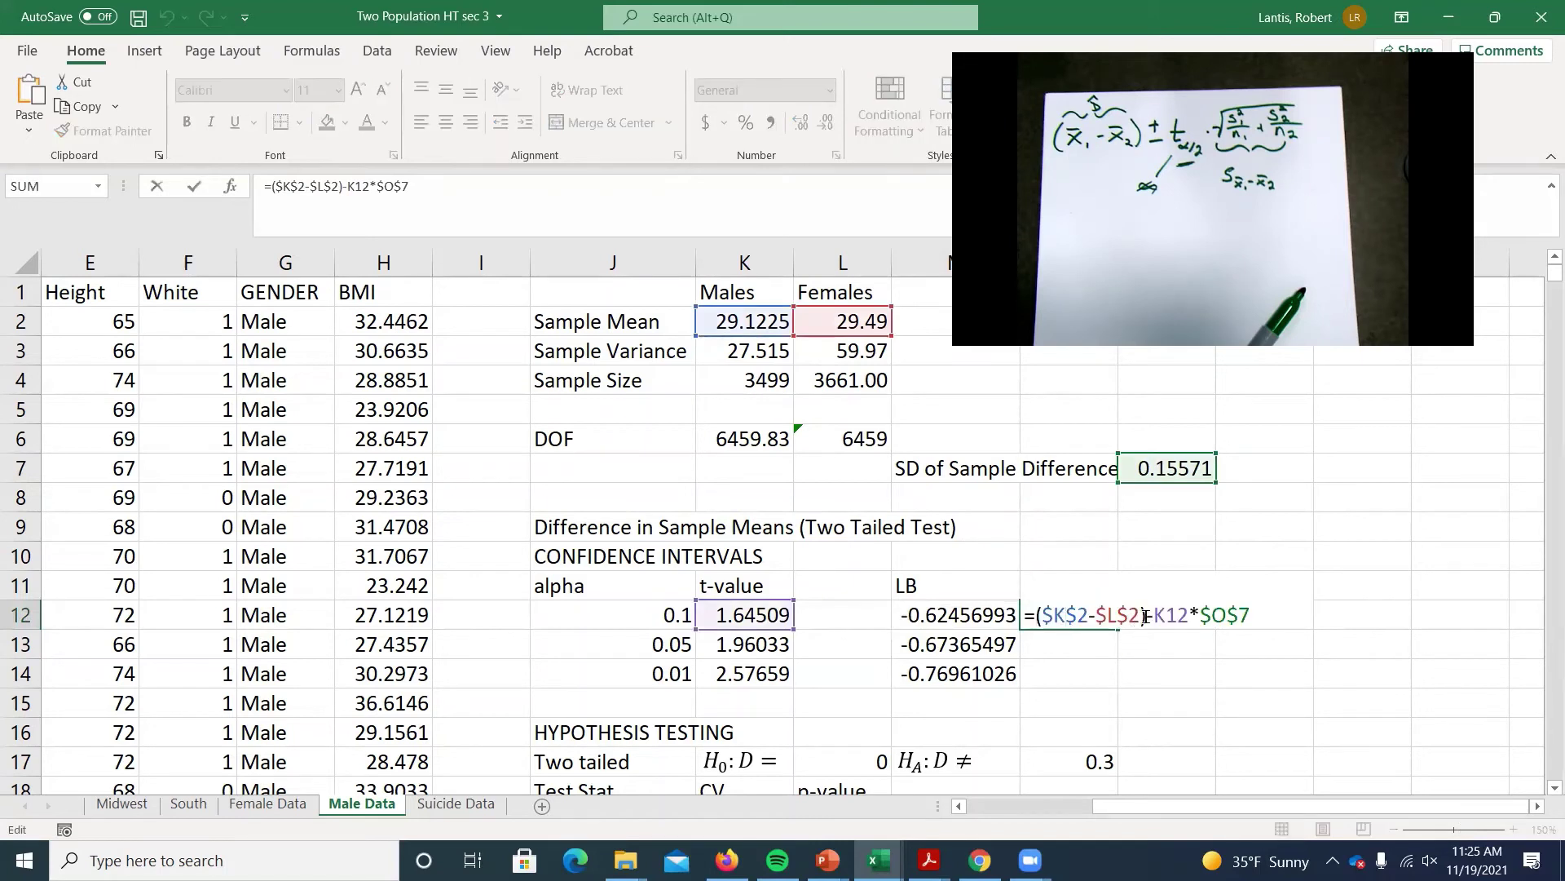
{"action": "key", "text": "Delete"}
{"action": "type", "text": "+"}
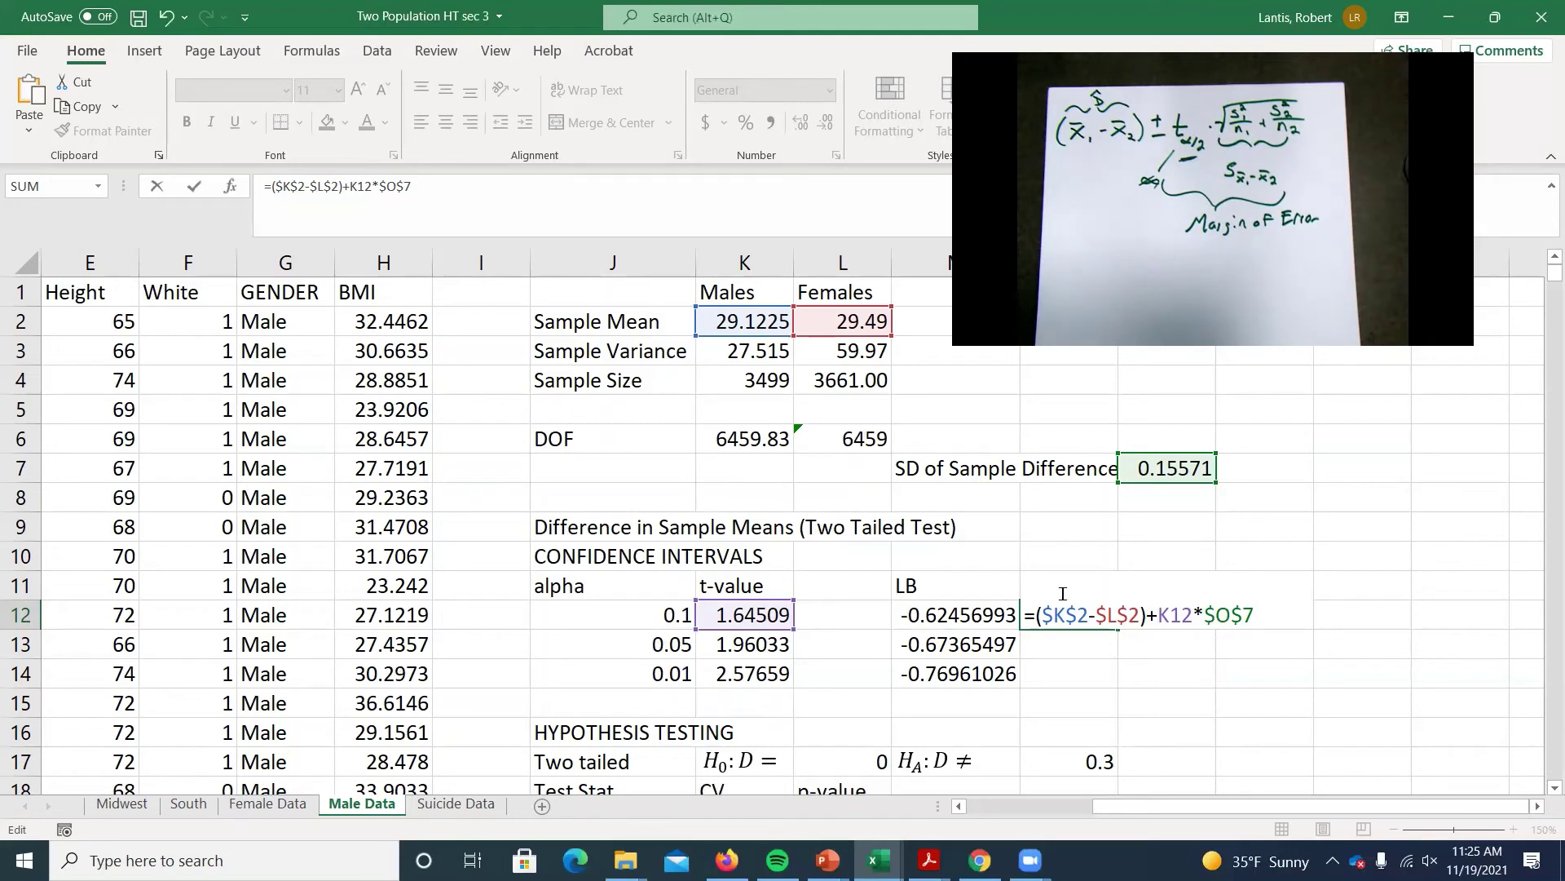
{"action": "key", "text": "Return"}
{"action": "left_click", "coordinate": [1093, 616]}
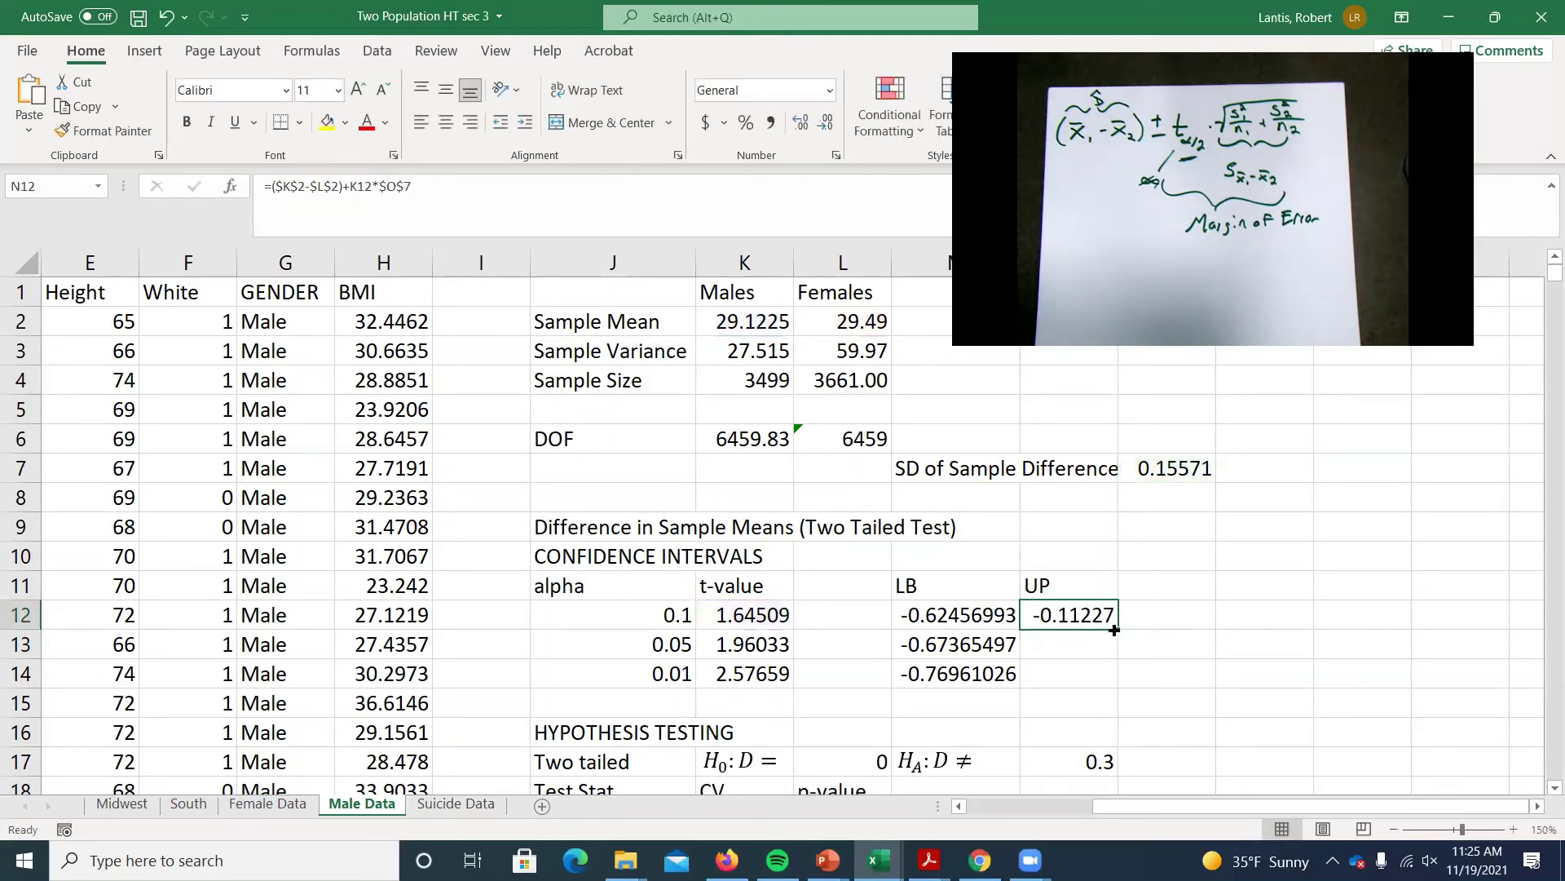
{"action": "left_click_drag", "start_coordinate": [1118, 628], "coordinate": [1115, 683]}
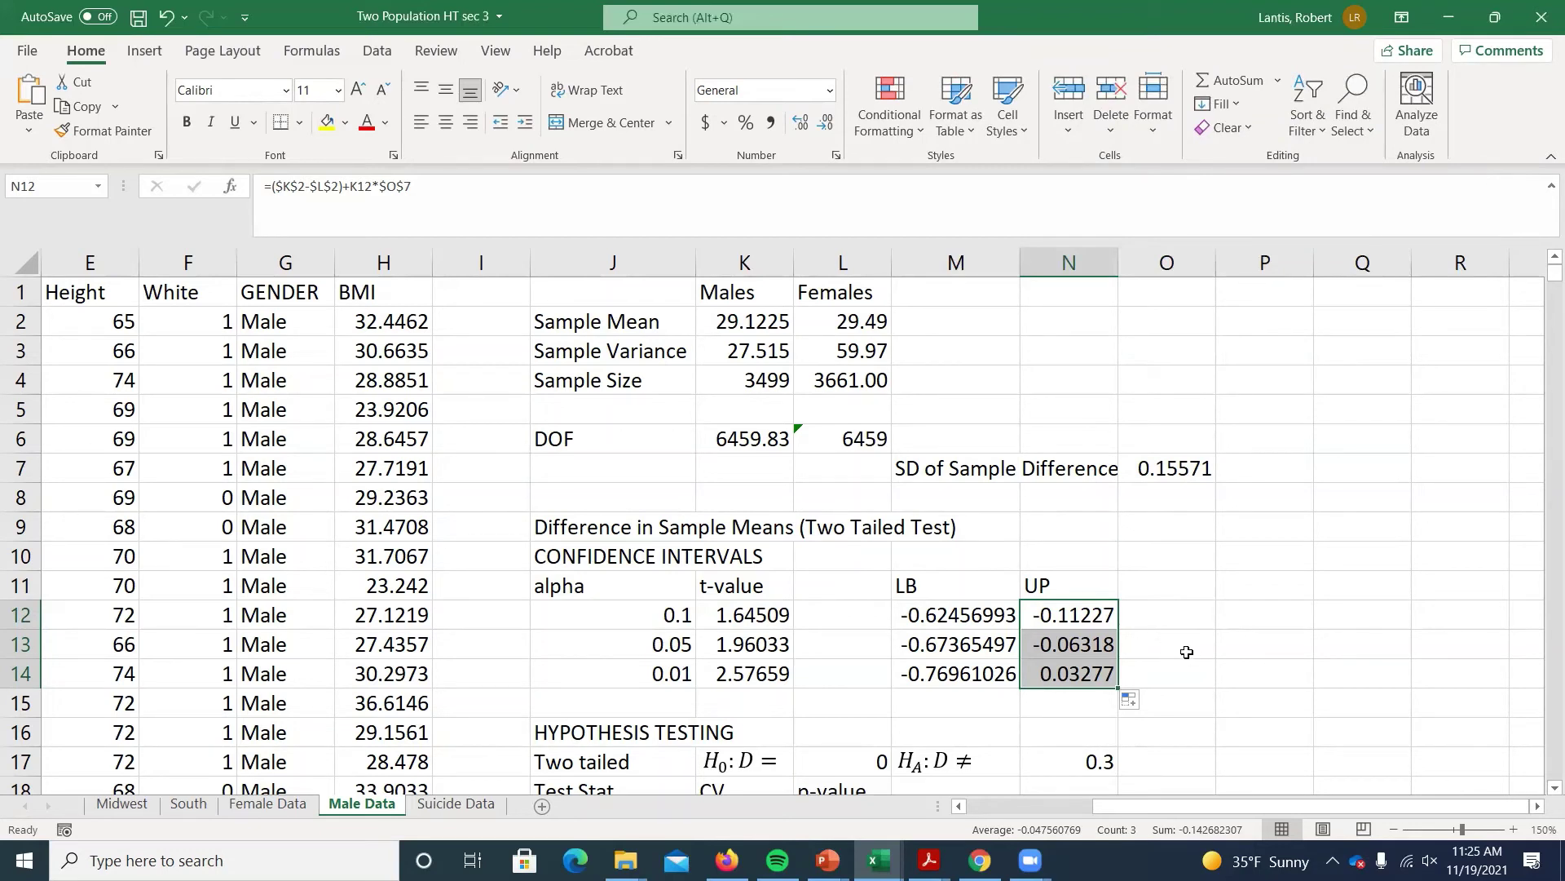
Step: Examine the upper-bound formula in N12 and its cell references without changing it
{"action": "left_click", "coordinate": [1172, 613]}
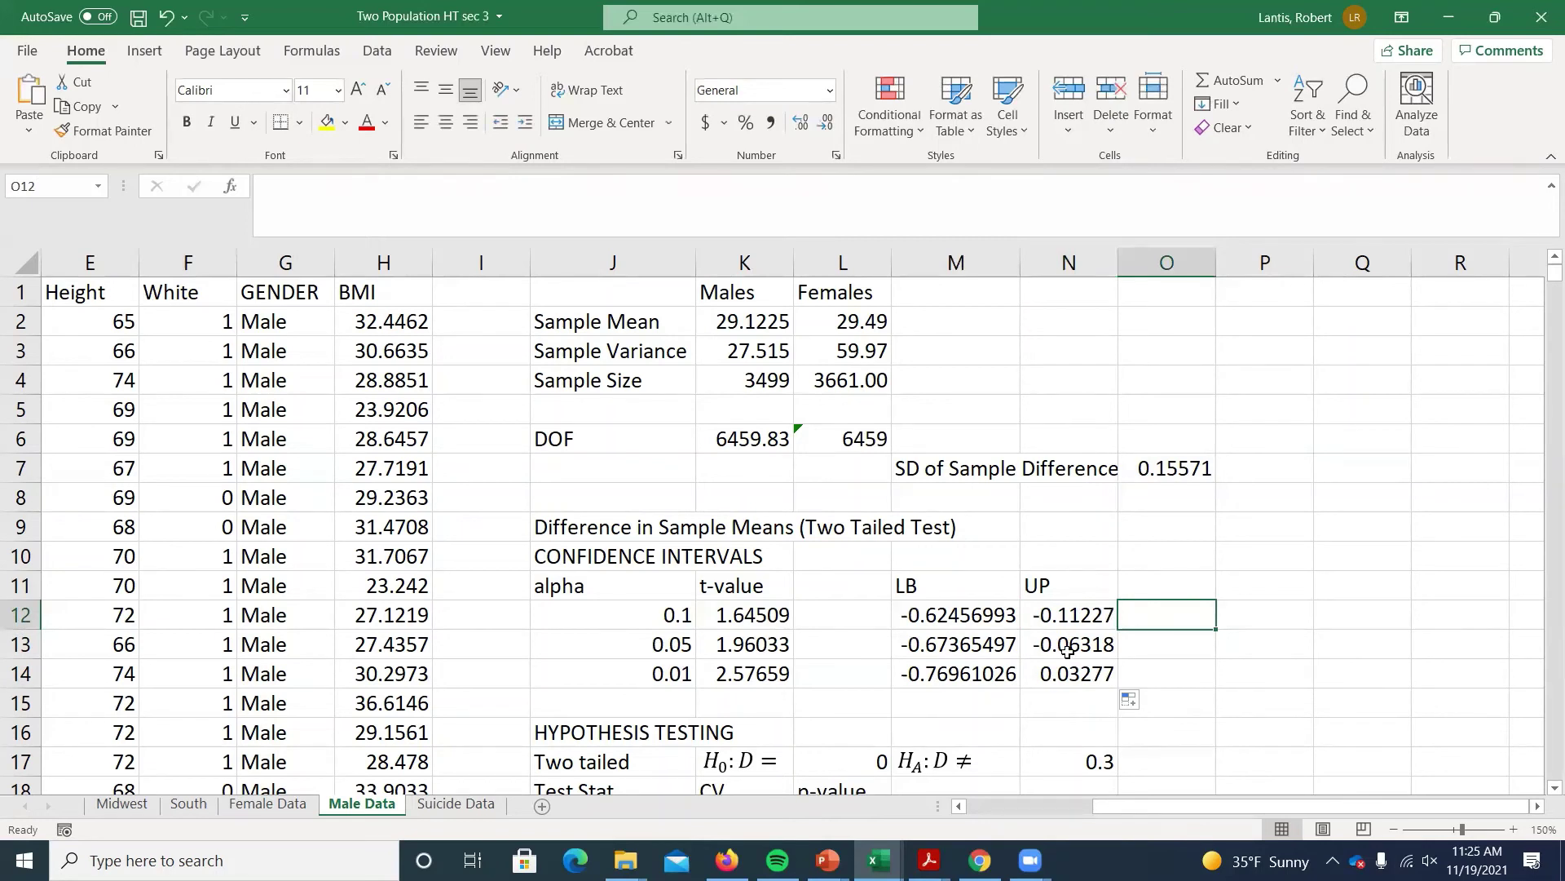
{"action": "left_click", "coordinate": [1068, 618]}
{"action": "key", "text": "F2"}
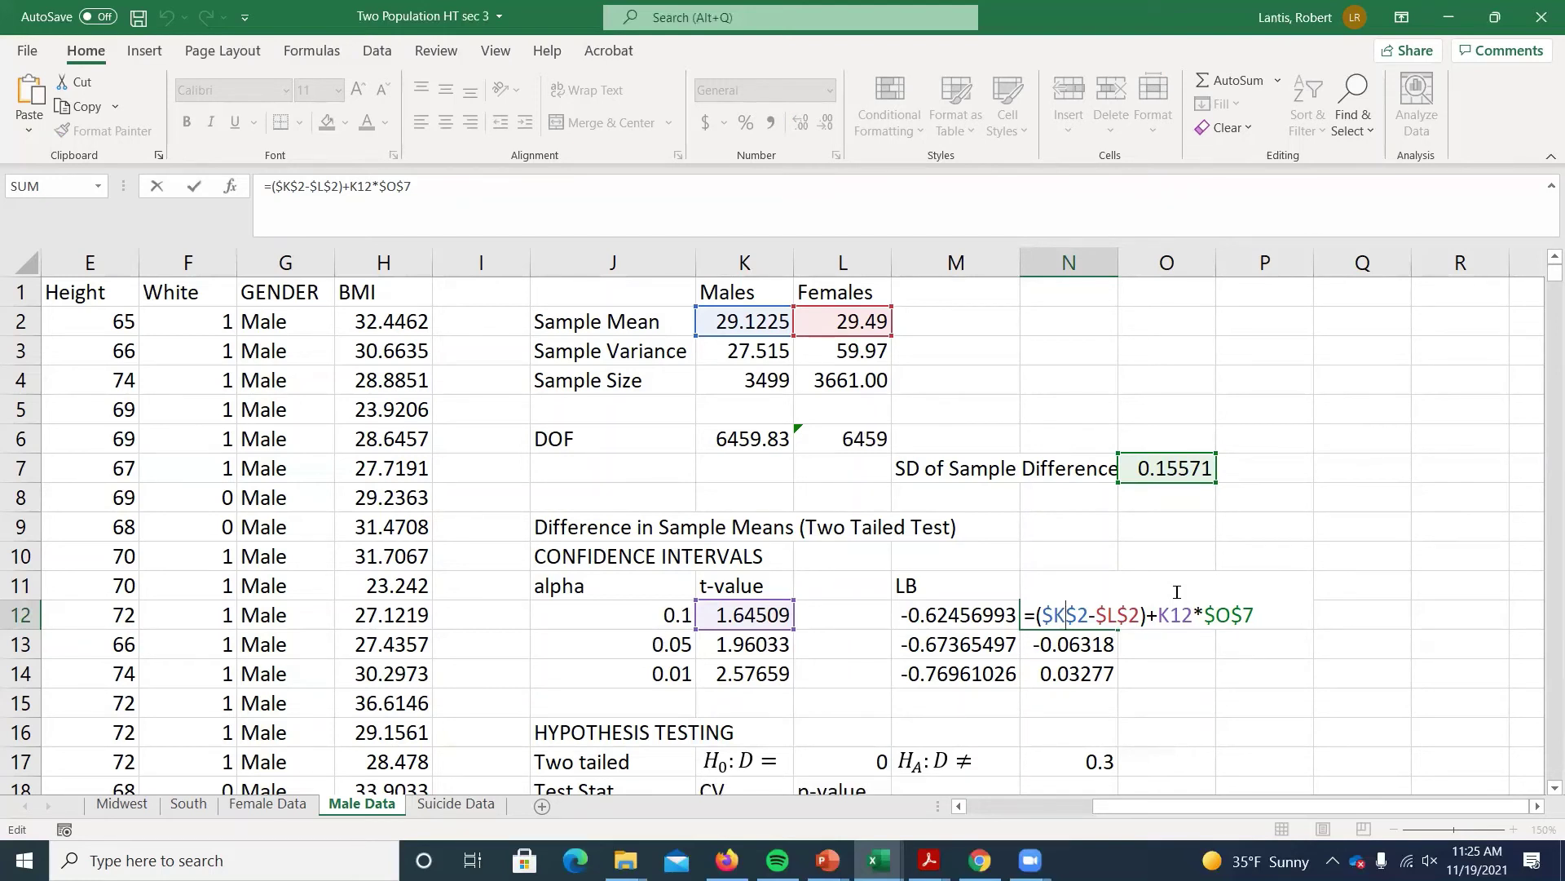
{"action": "key", "text": "Return"}
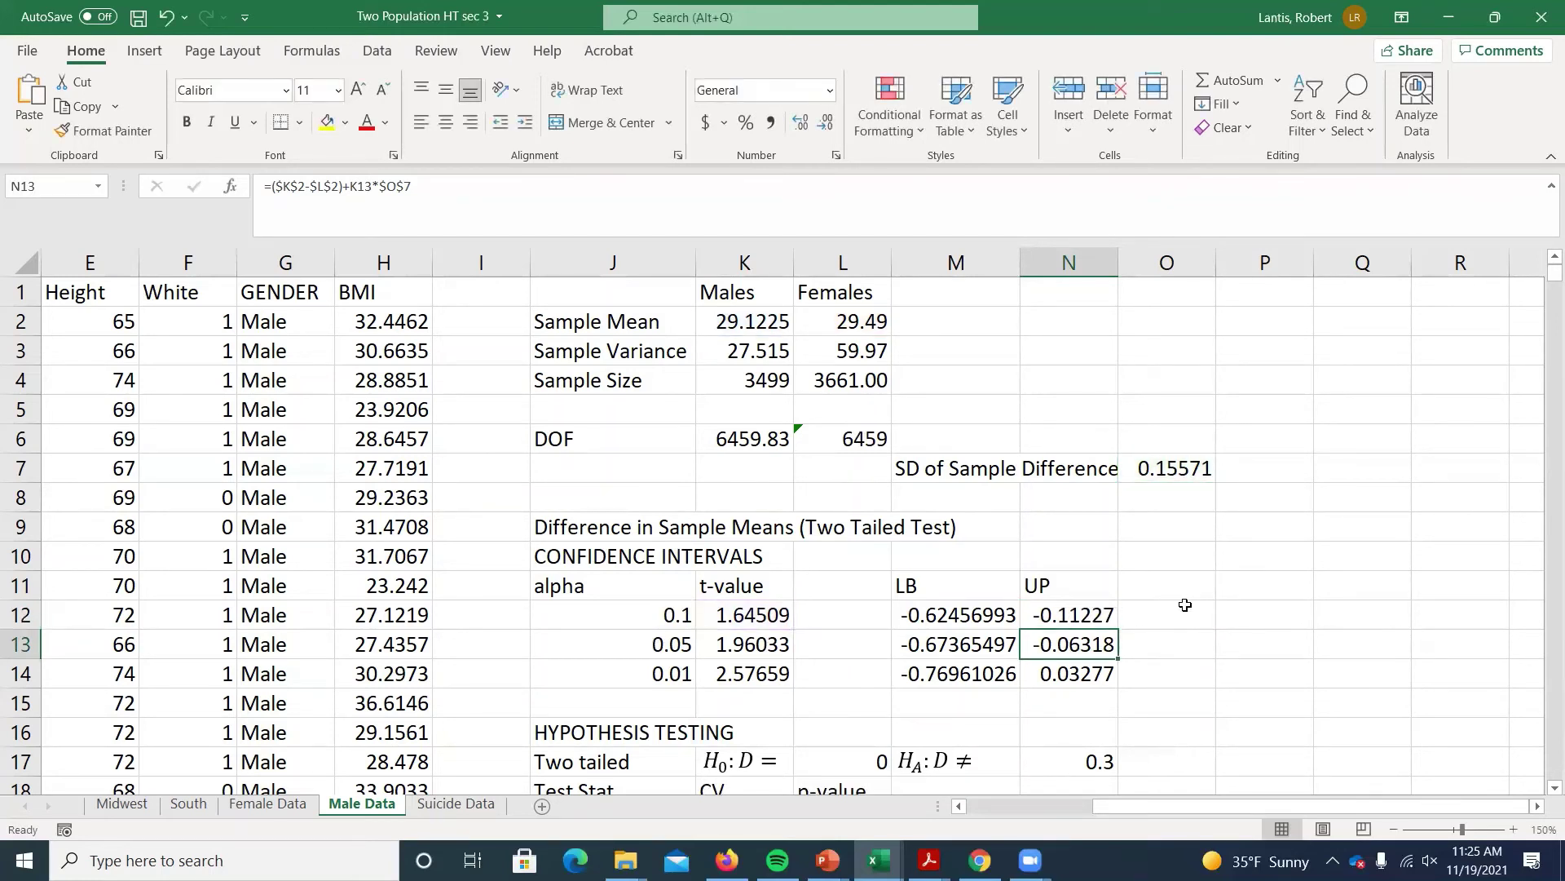